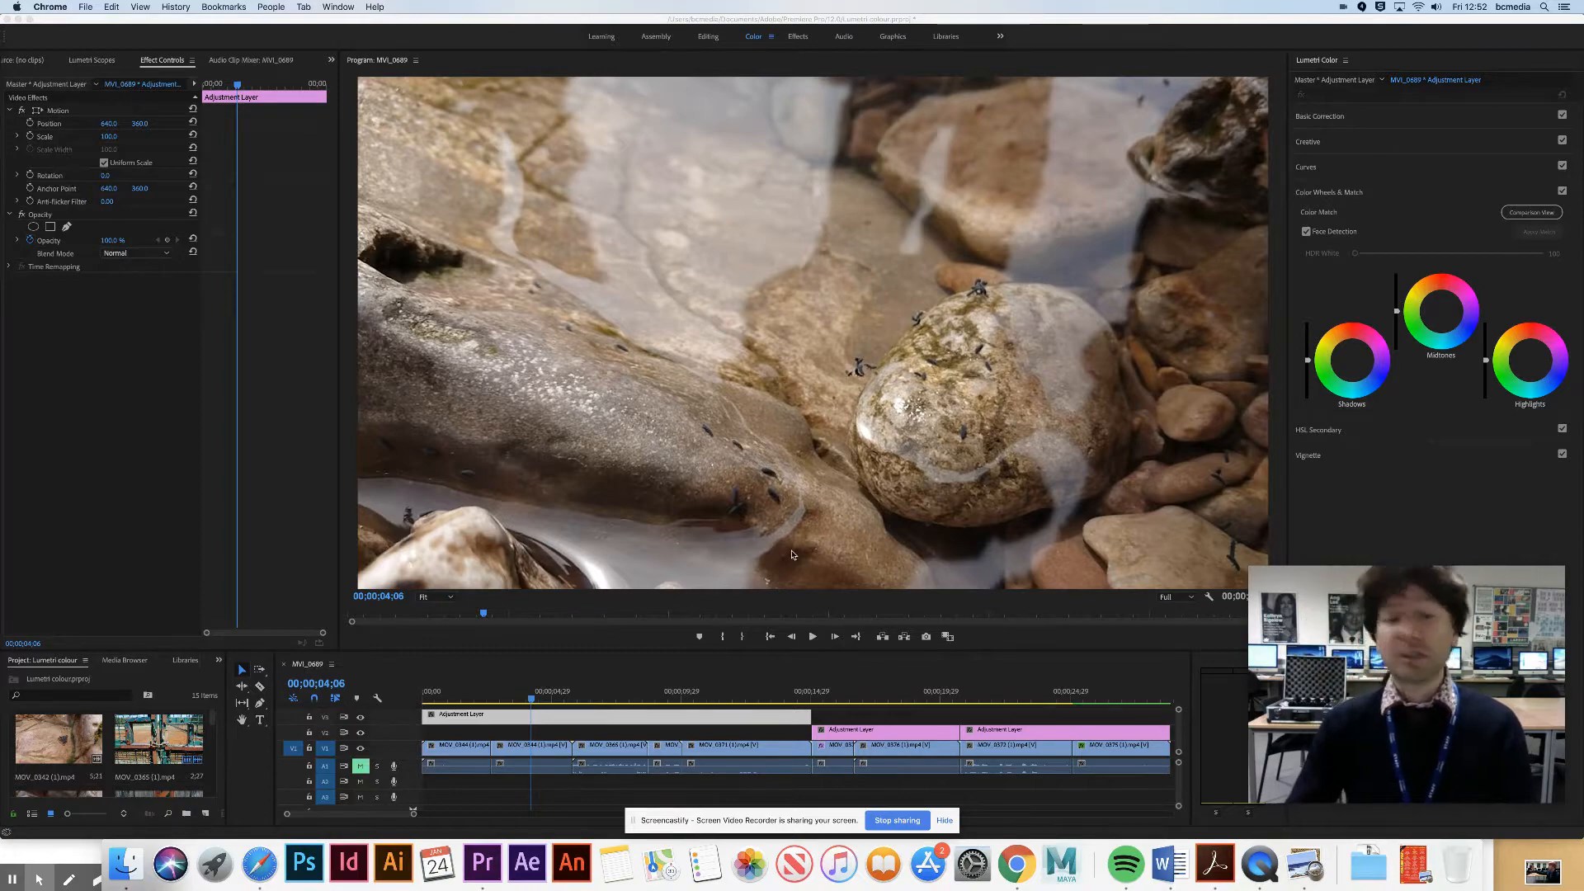
- Select the first adjustment layer in the timeline and park the playhead at 00;00;06;08 on the chained gate shot
left_click(558, 686)
left_click_drag(627, 696, 536, 696)
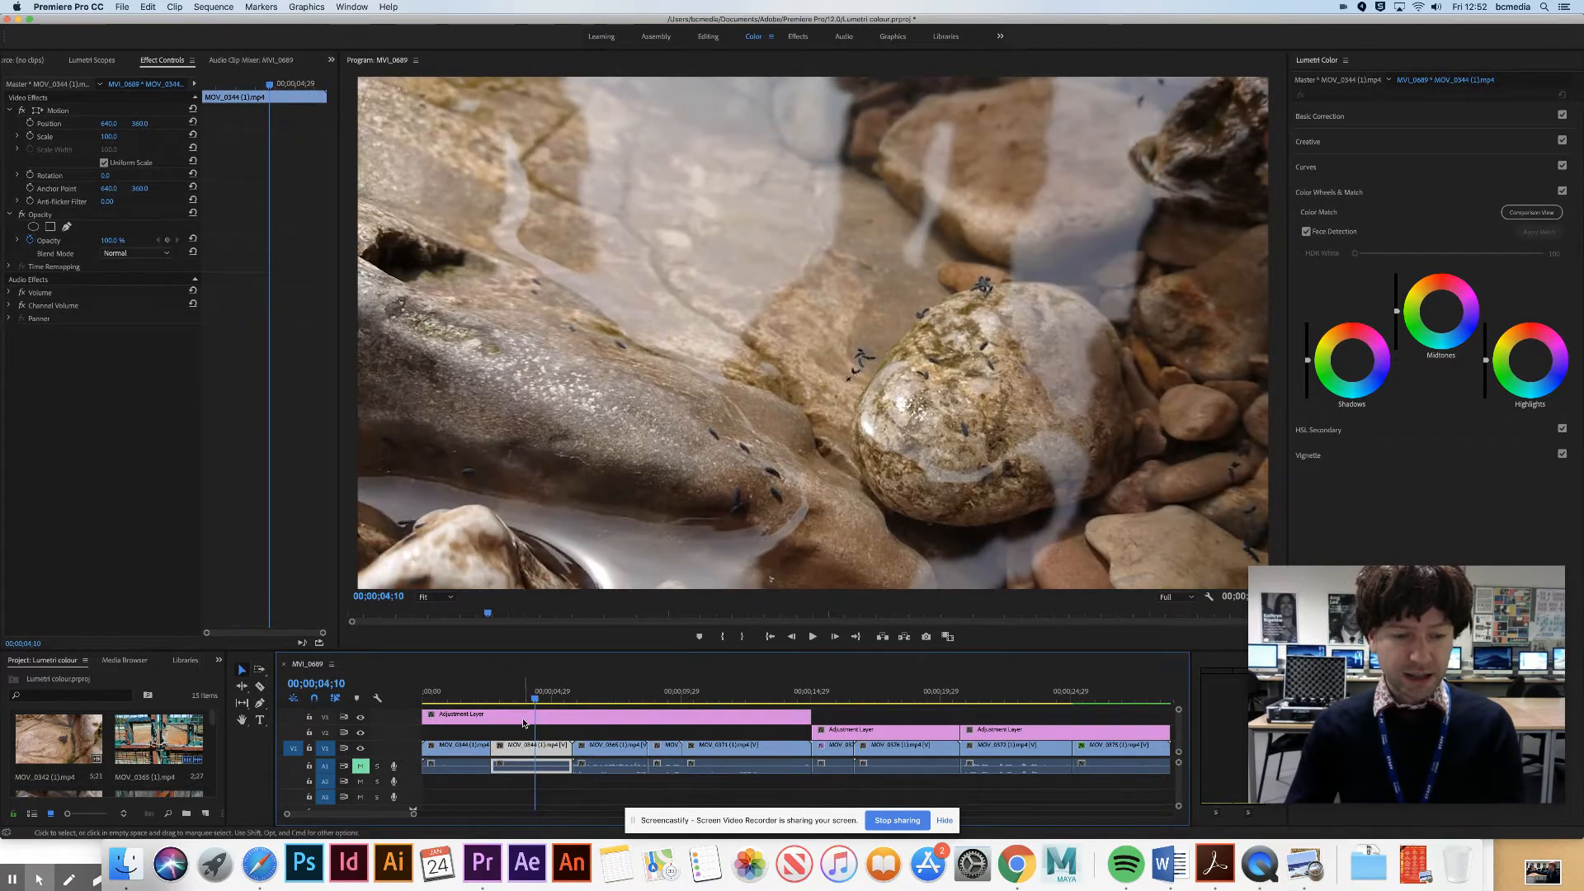
left_click(515, 719)
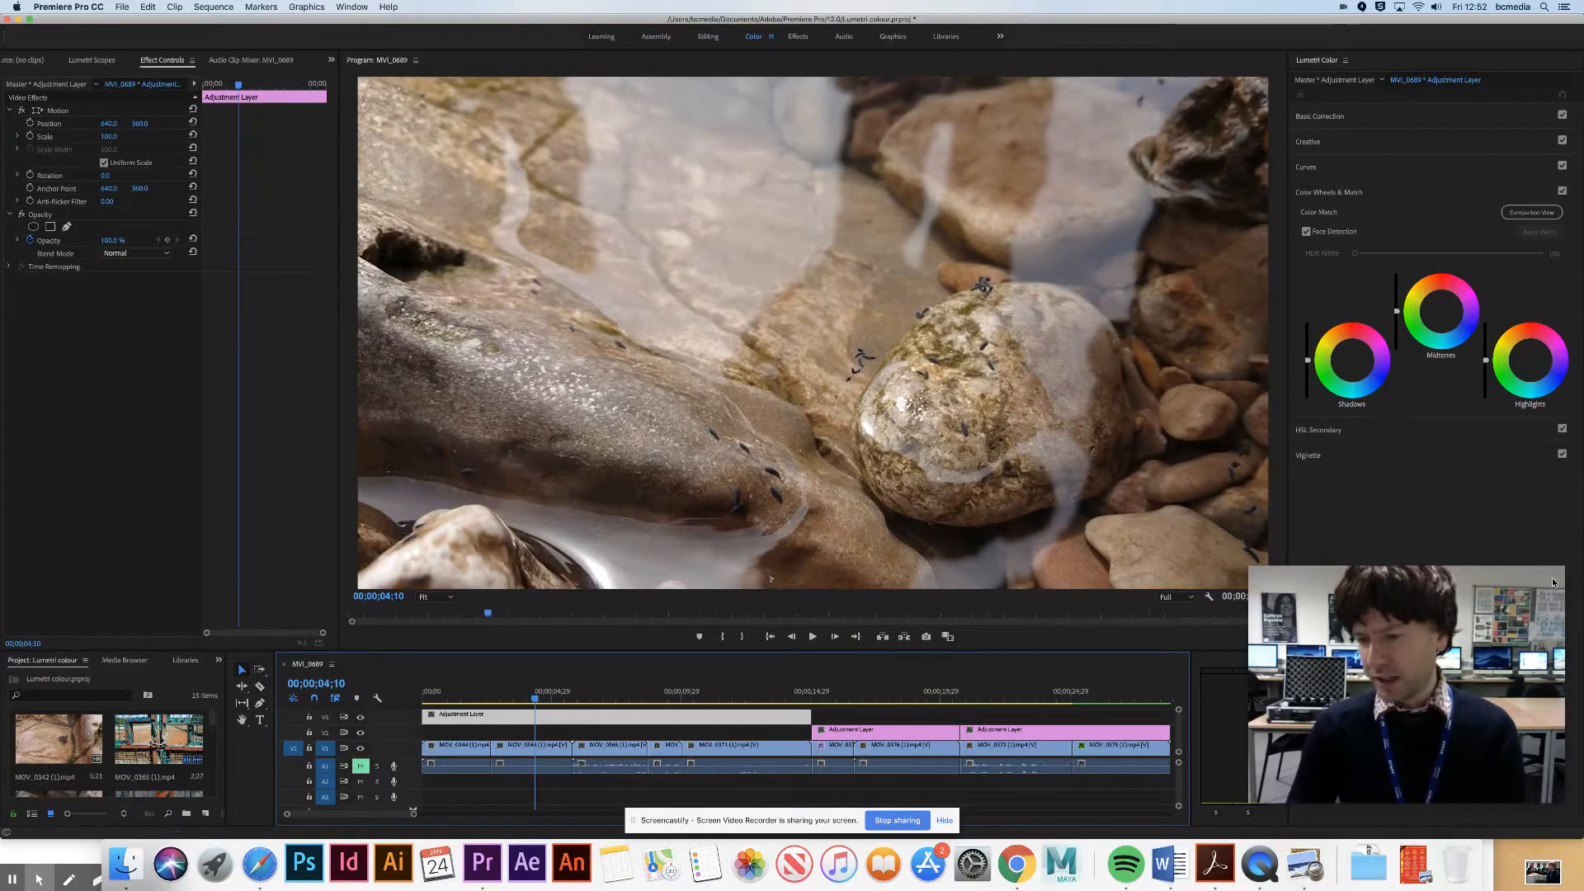
left_click(1553, 583)
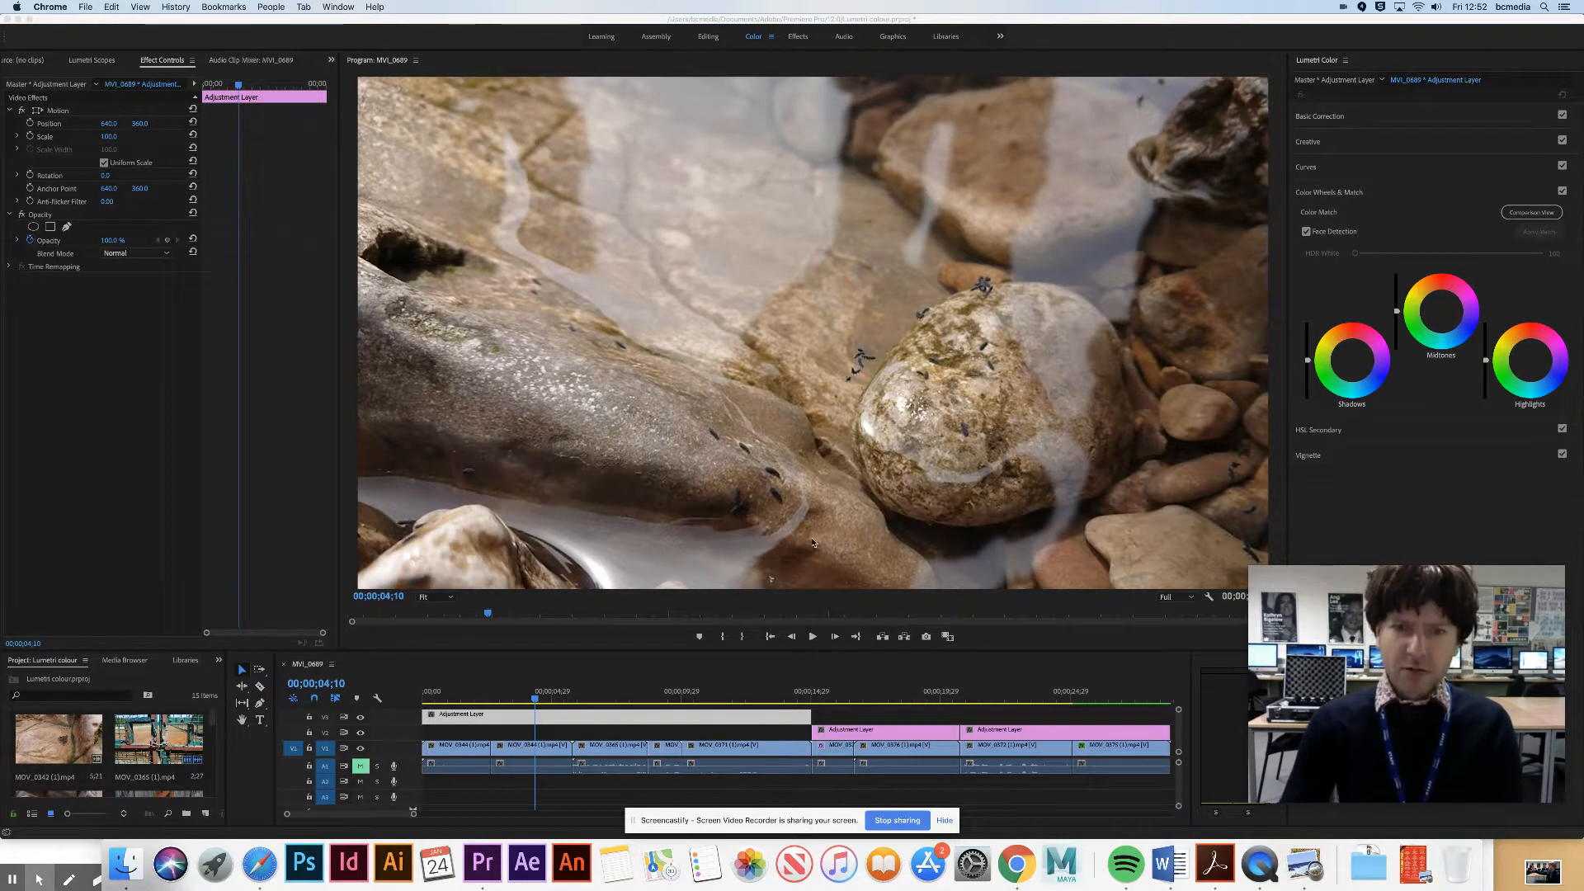
left_click(596, 694)
left_click(596, 694)
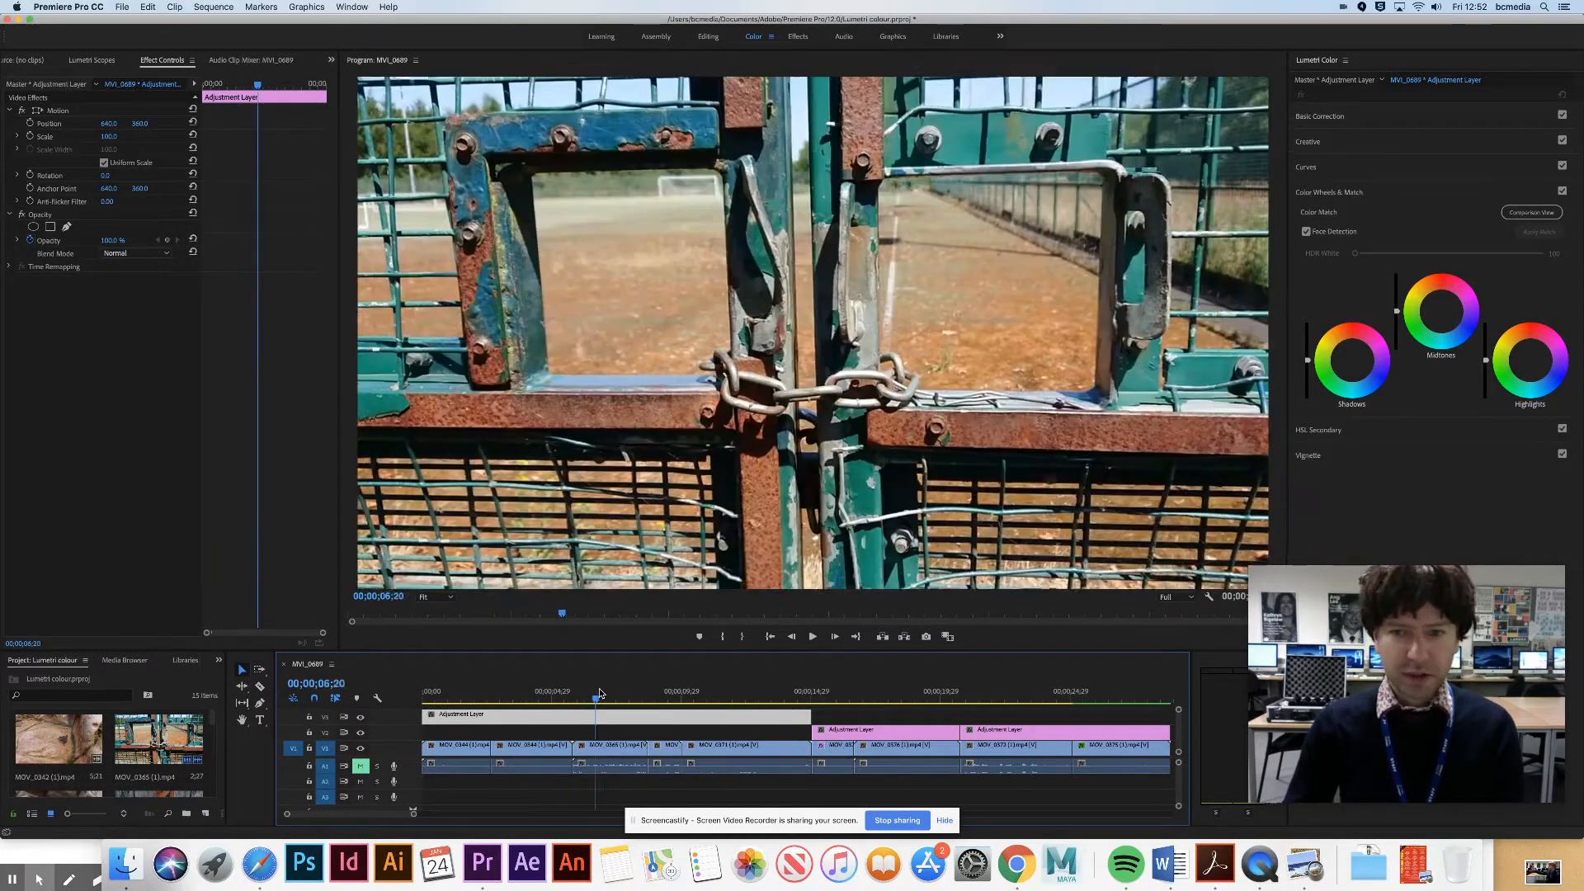
left_click_drag(600, 693, 585, 696)
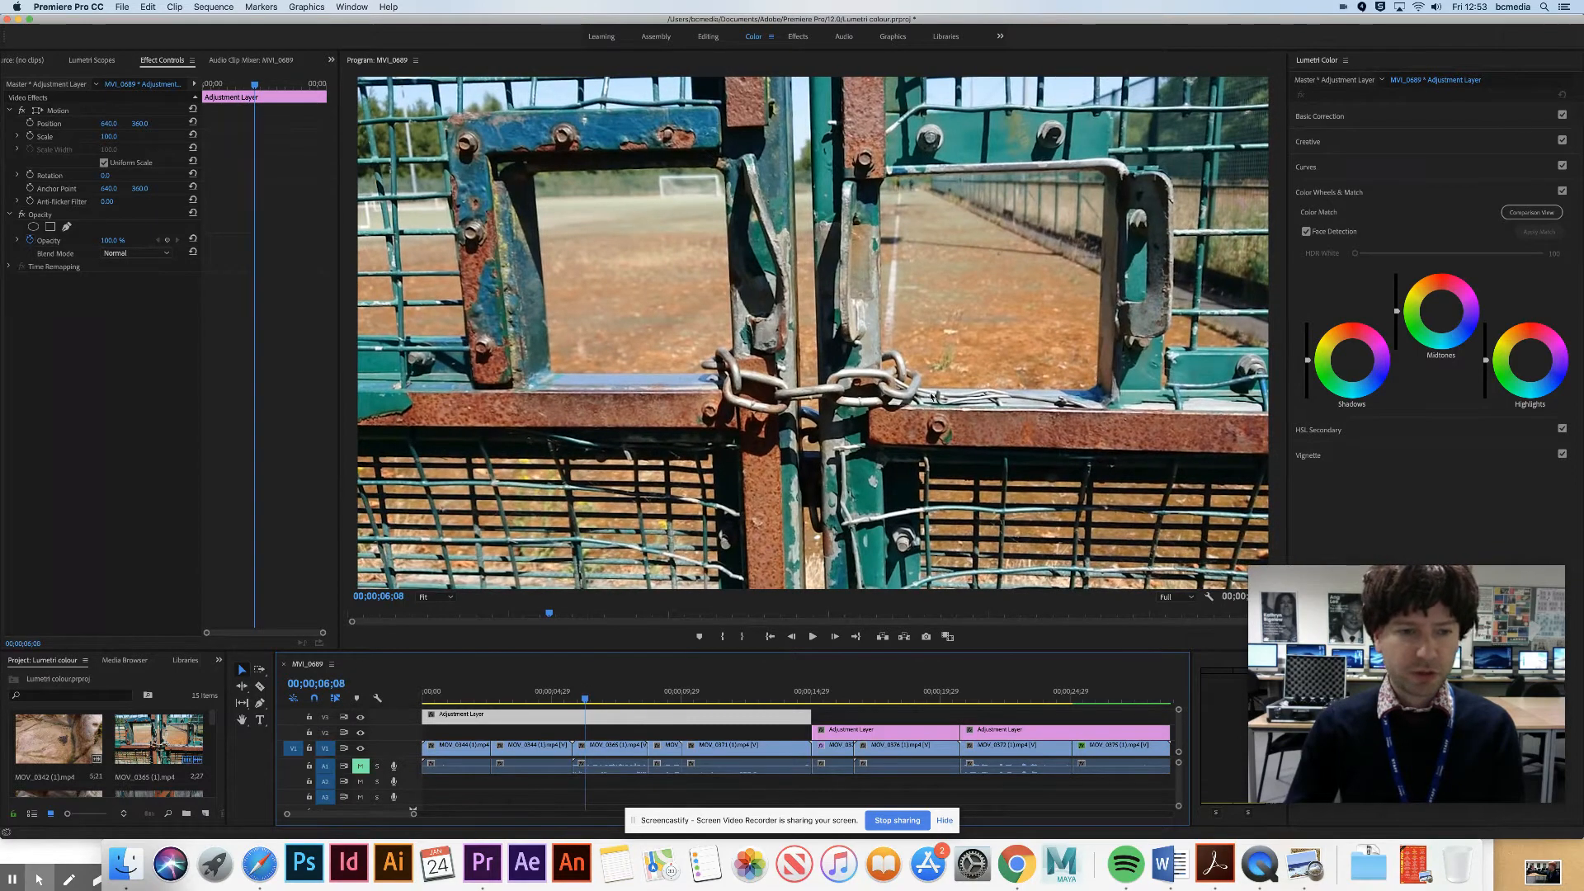
- Look at the Editing workspace, return to Color, and examine the Curves and Basic Correction controls in Lumetri Color
left_click(710, 36)
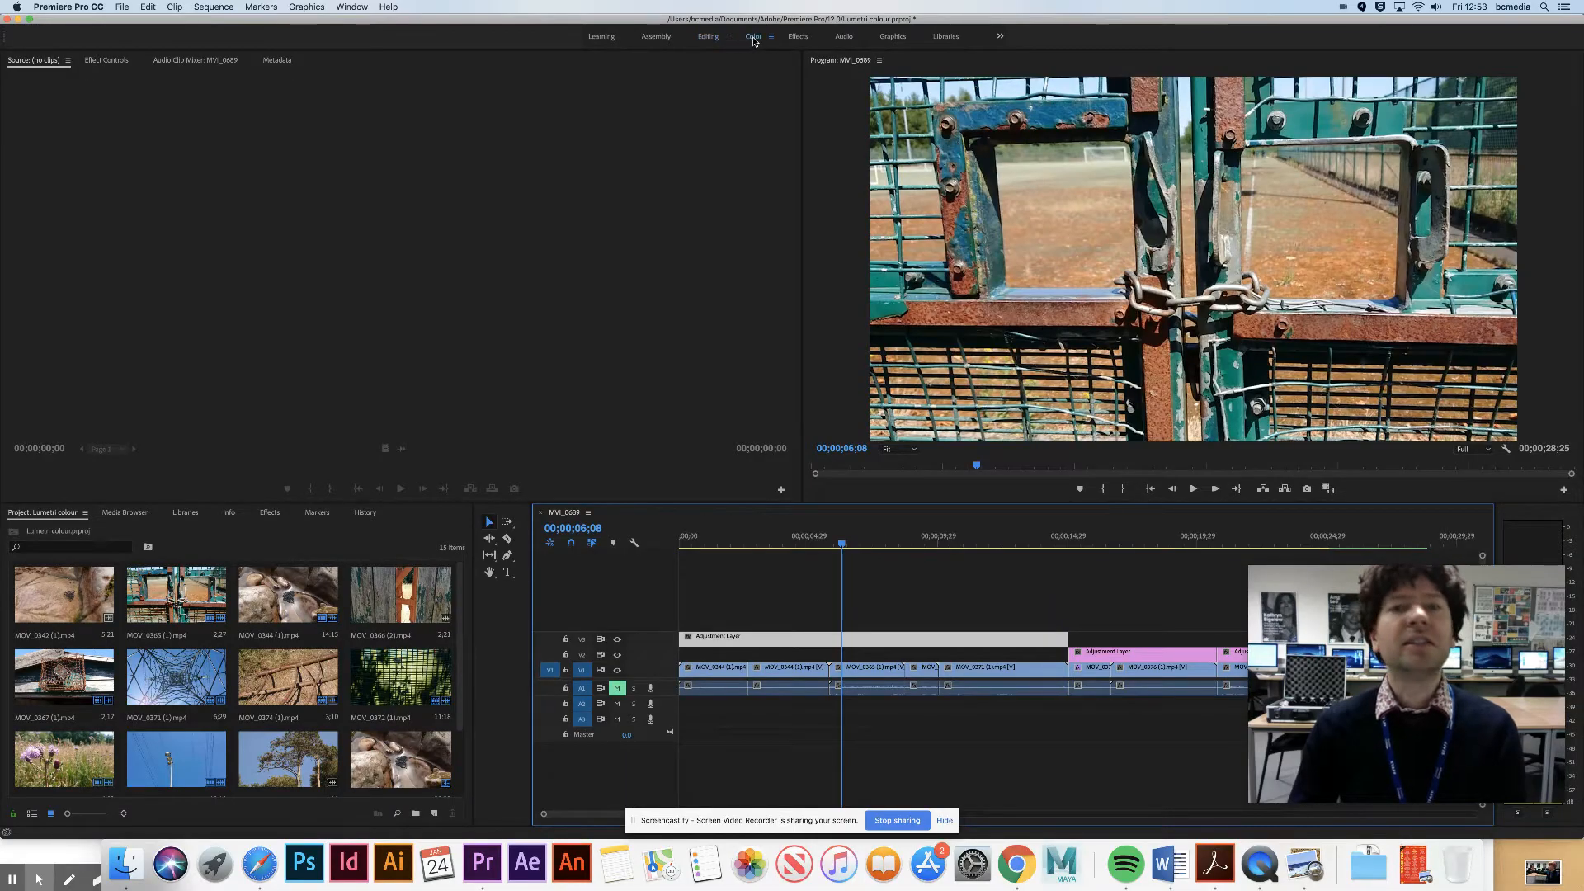
left_click(753, 37)
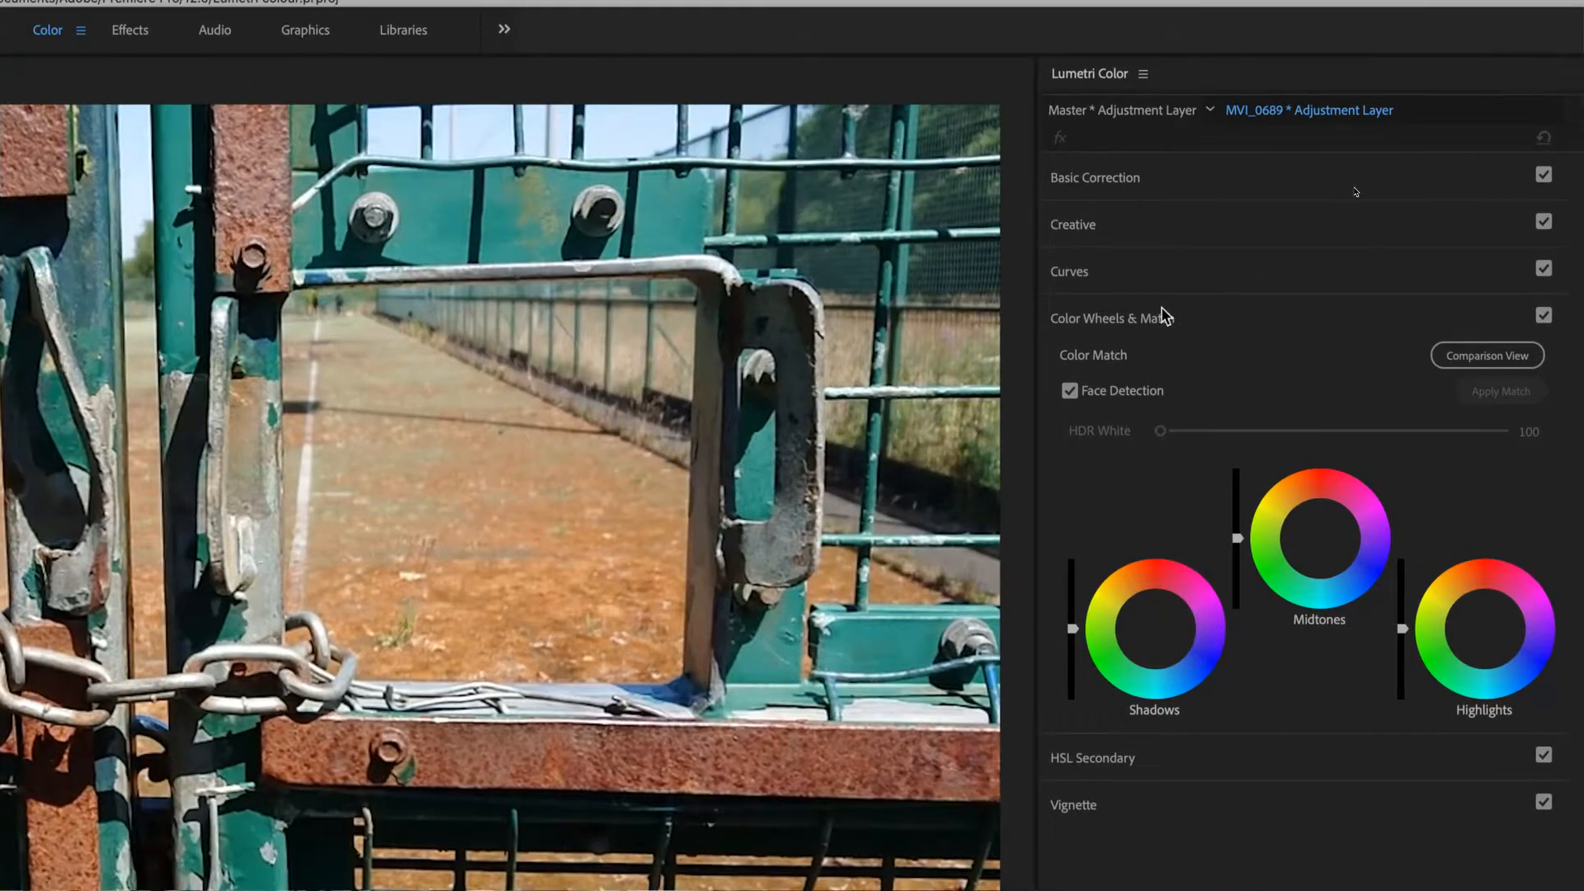
left_click(1151, 289)
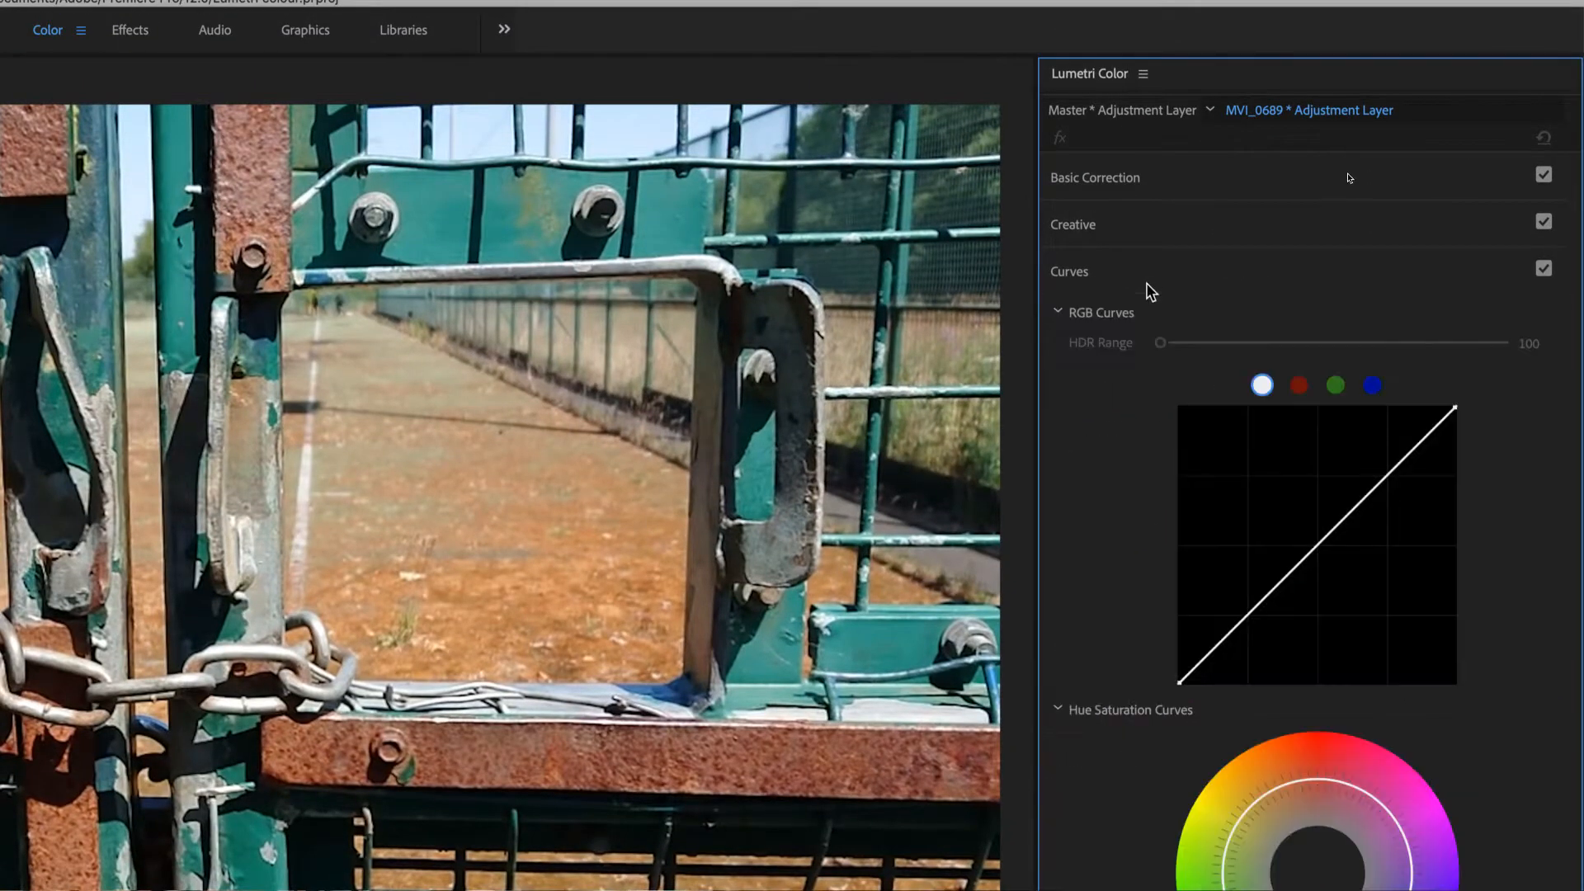
left_click(1152, 274)
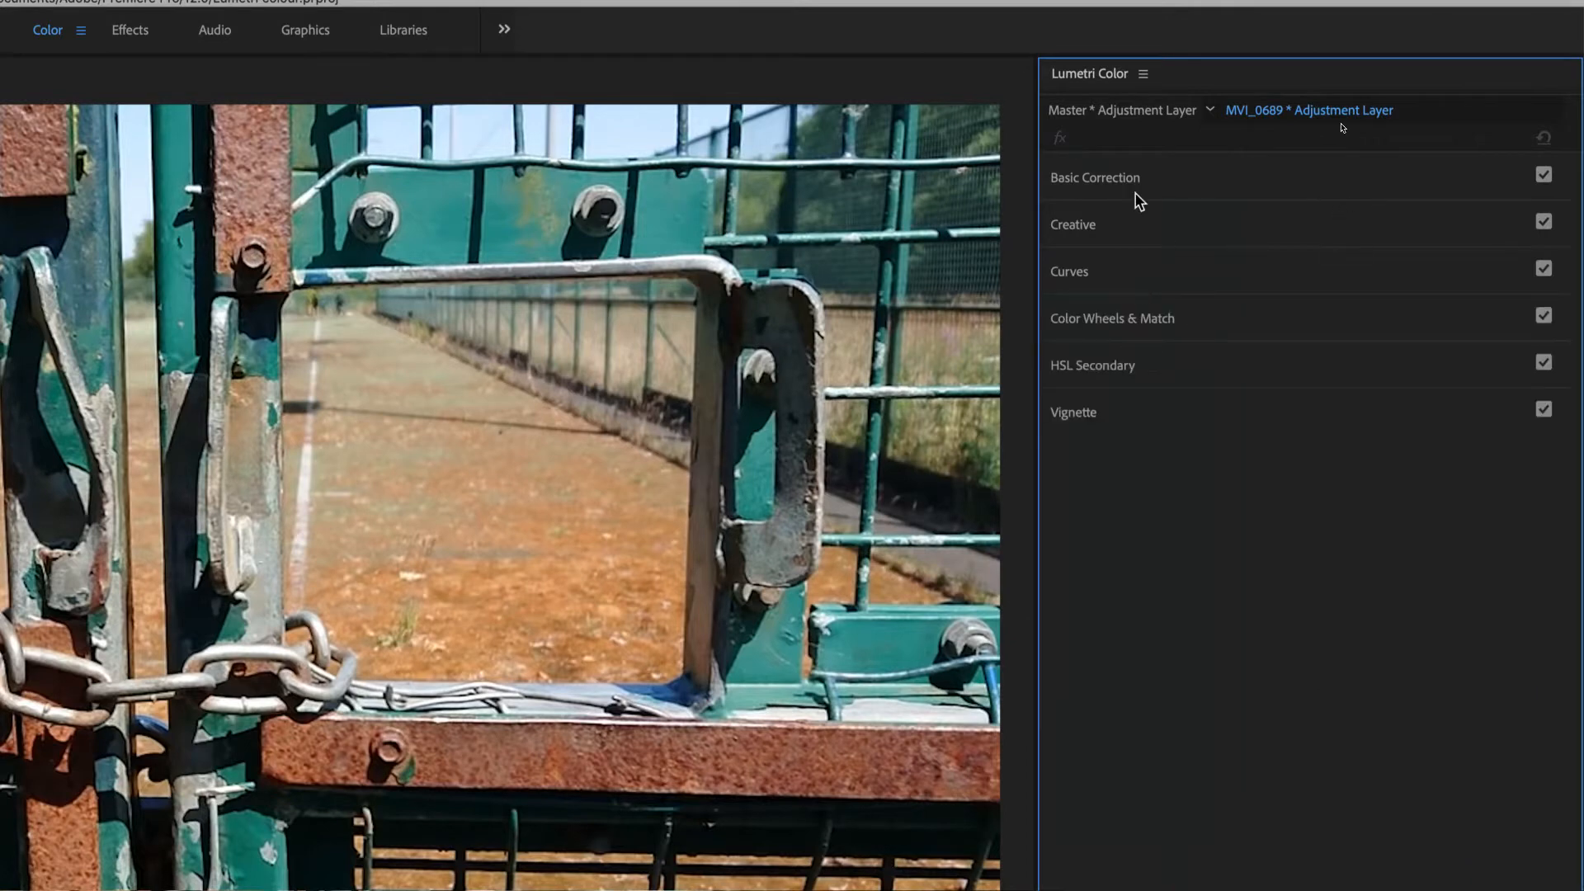
left_click(1186, 171)
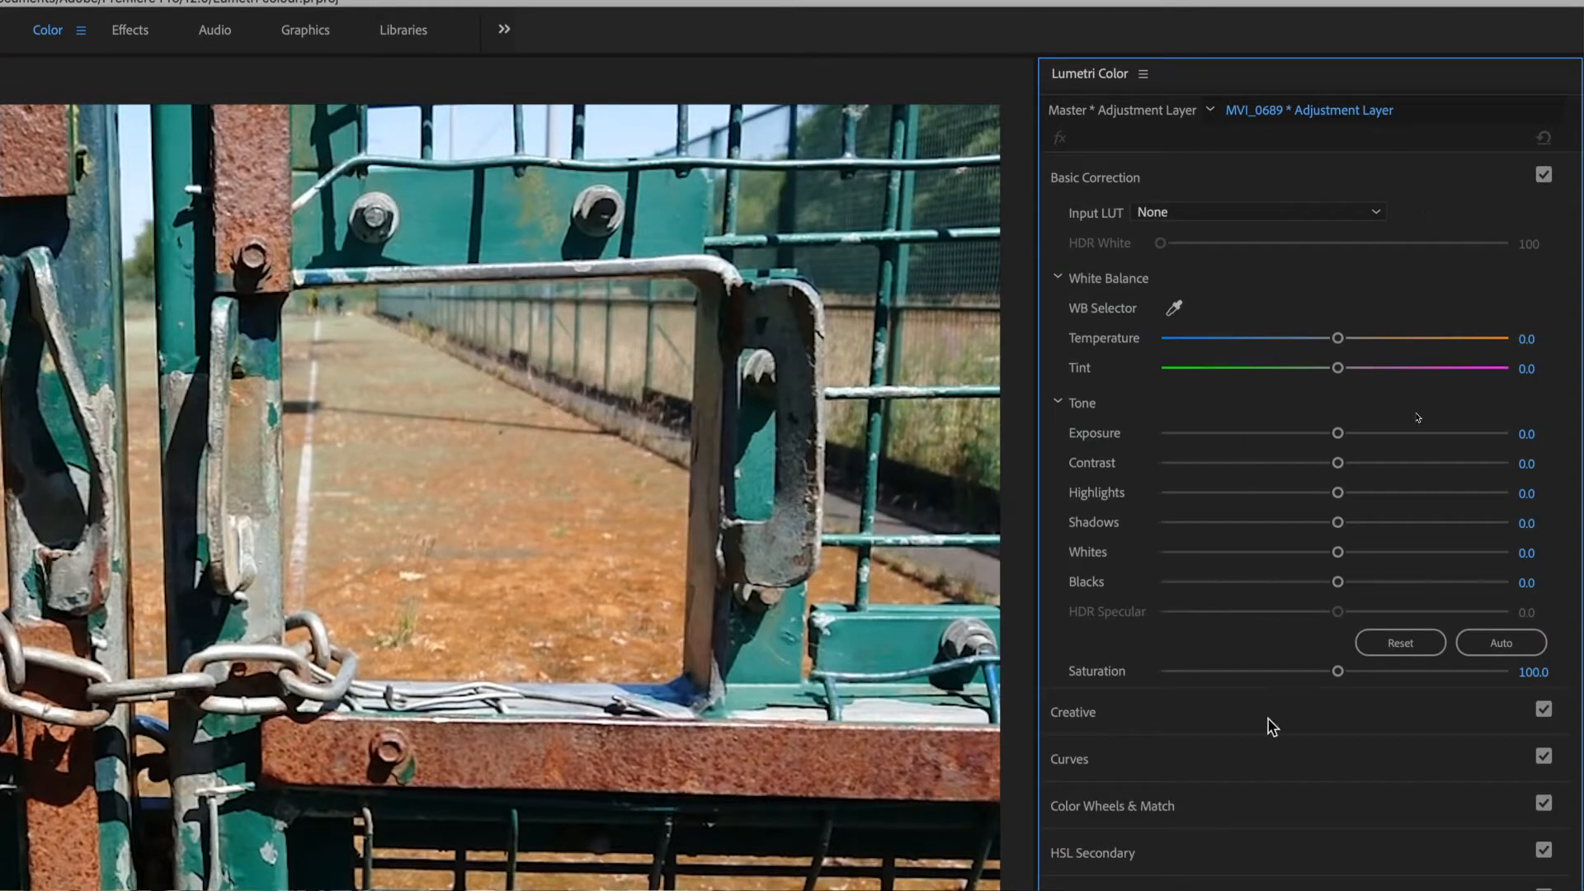
left_click(1123, 180)
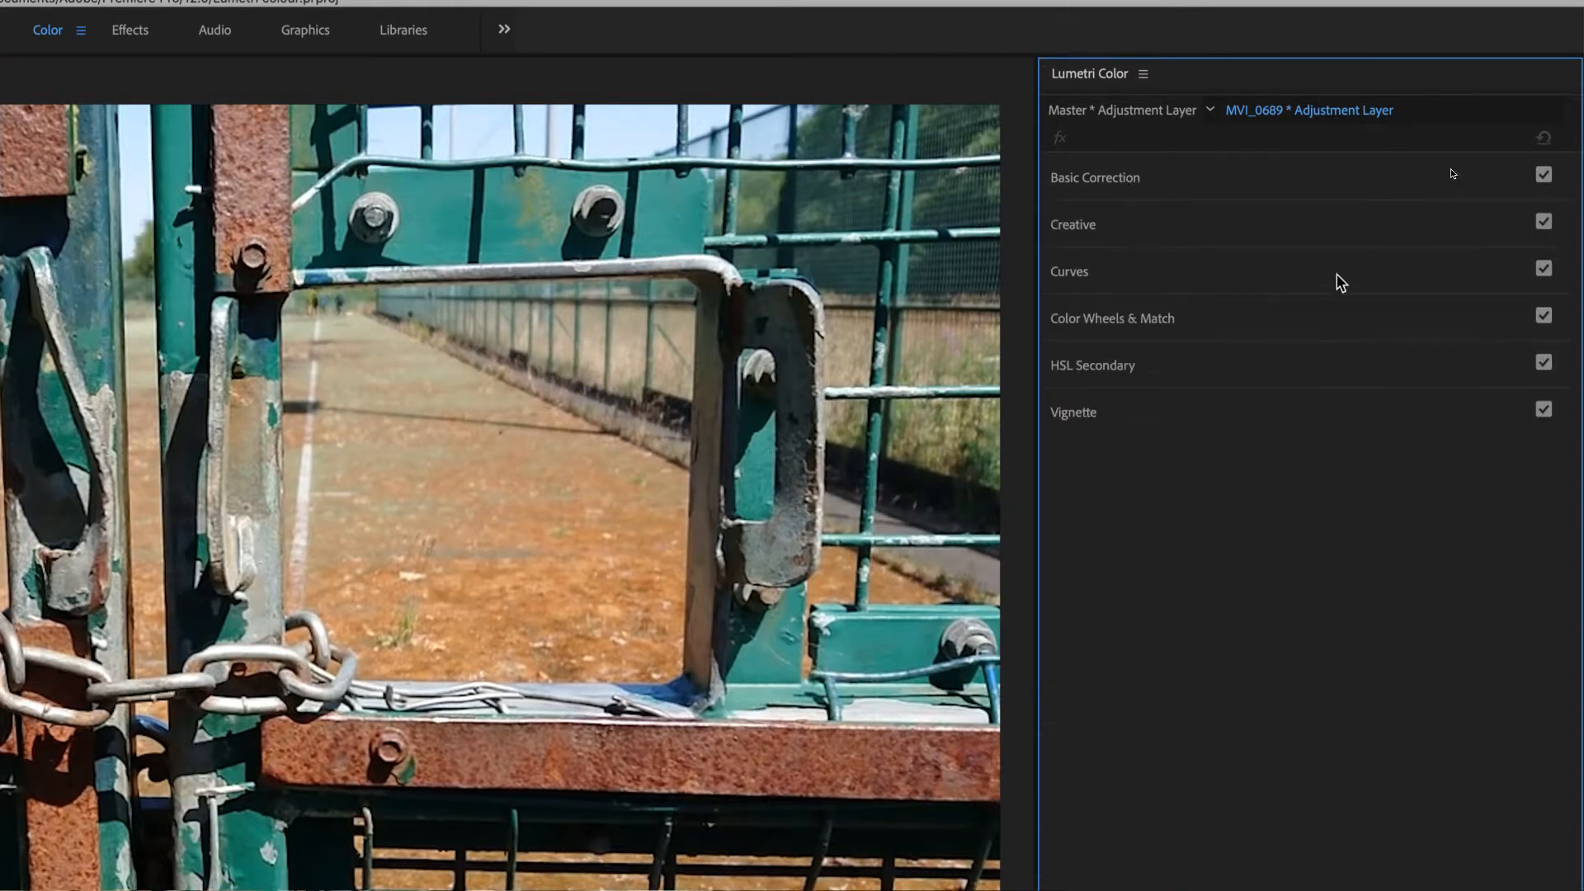
- Shape the first adjustment layer's white RGB curve into an S, with its highlight end lowered and its shadow end raised slightly
left_click(1153, 268)
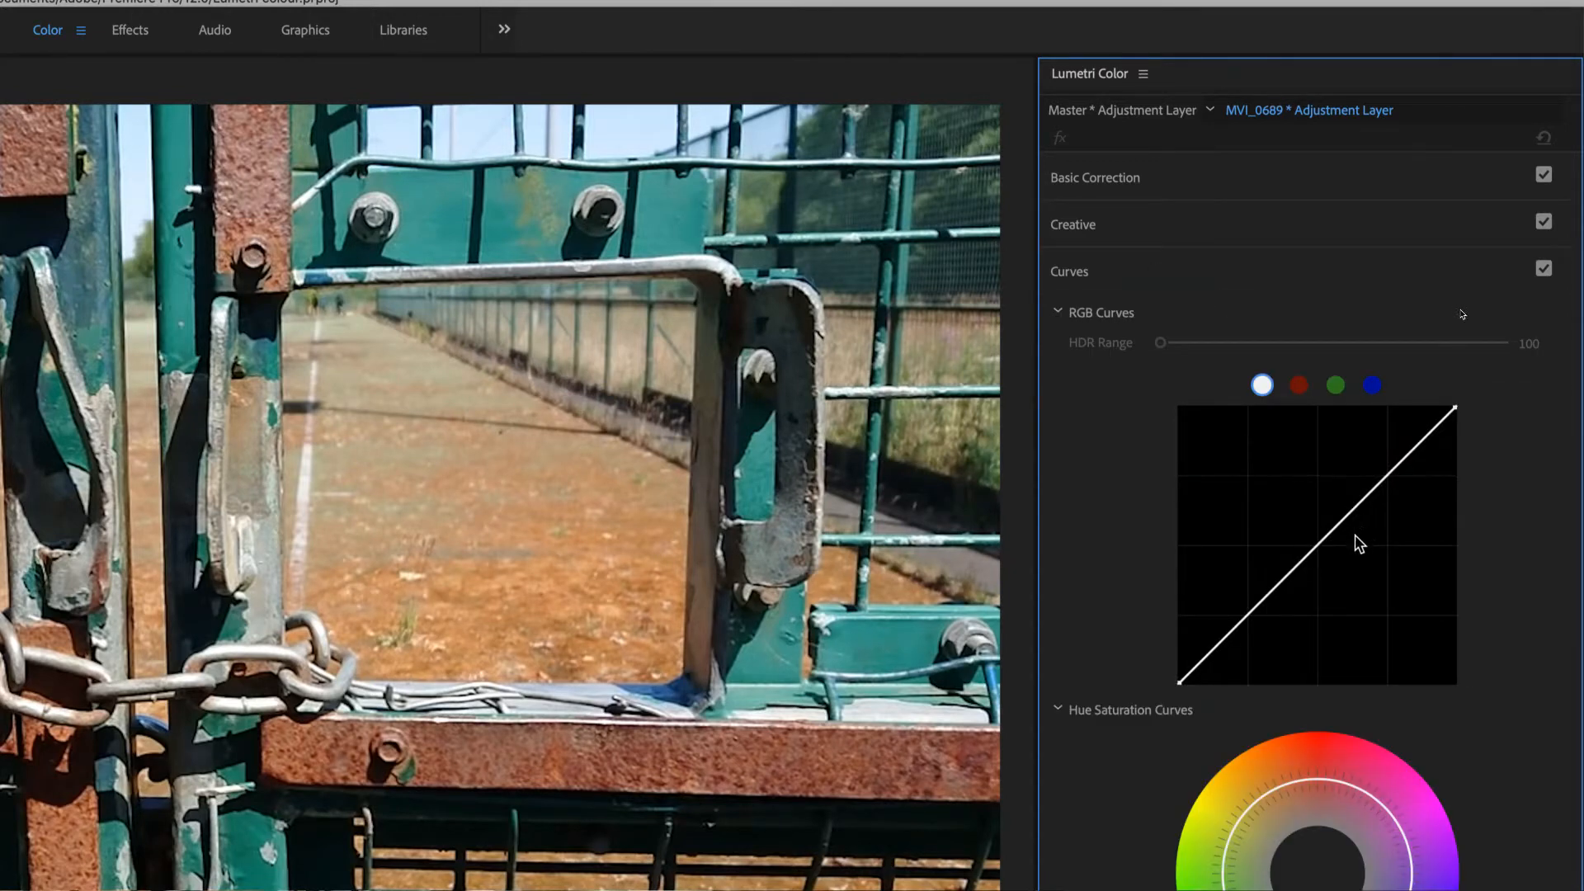
left_click_drag(1278, 591, 1284, 607)
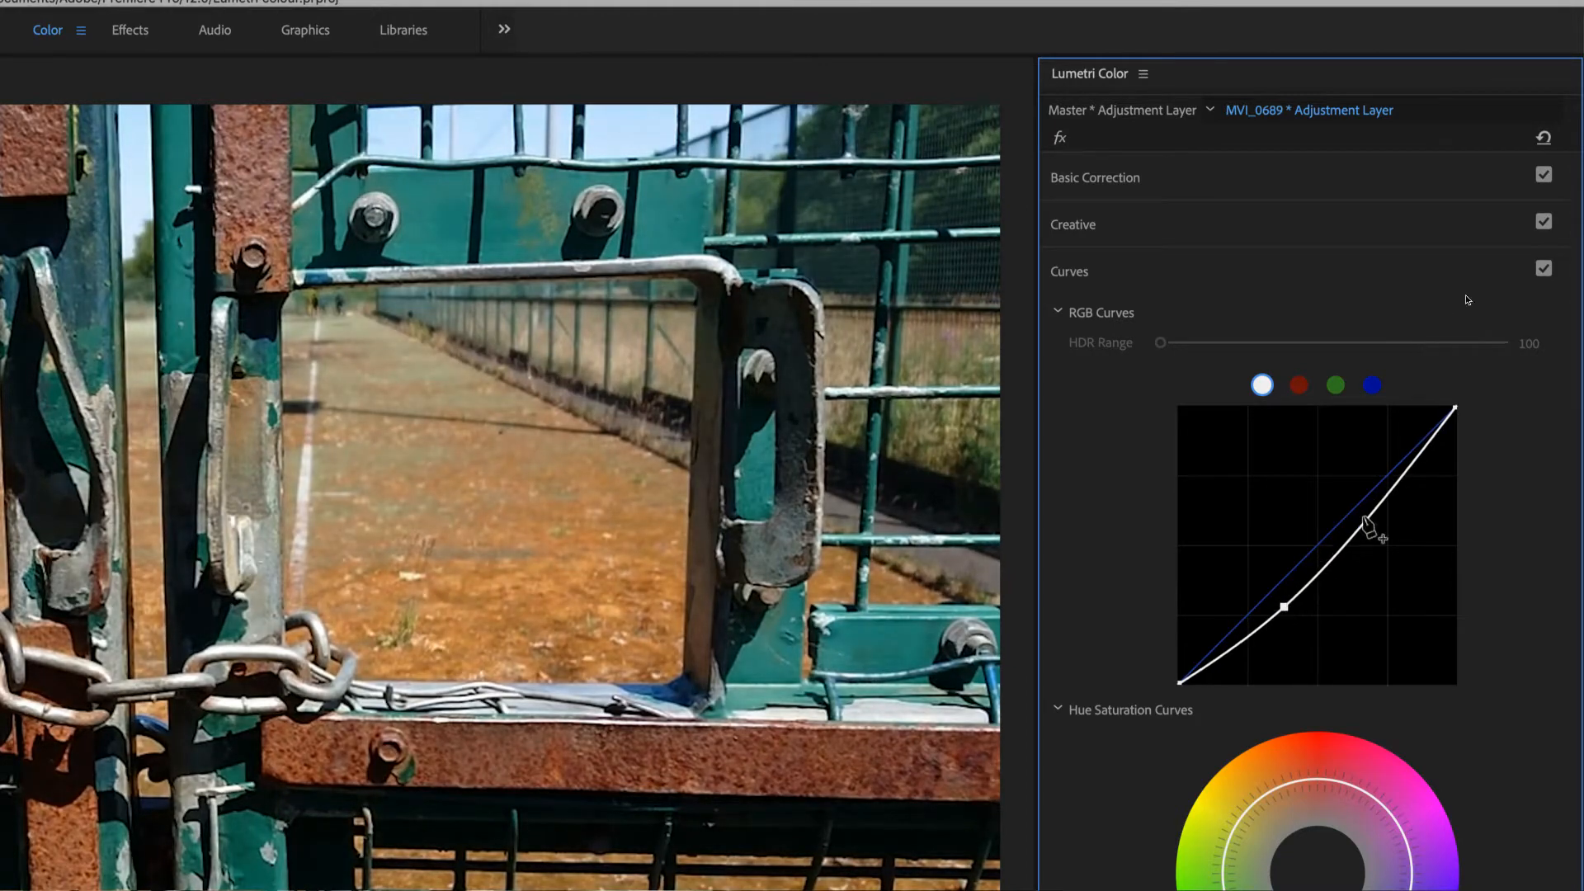
left_click_drag(1369, 530, 1356, 501)
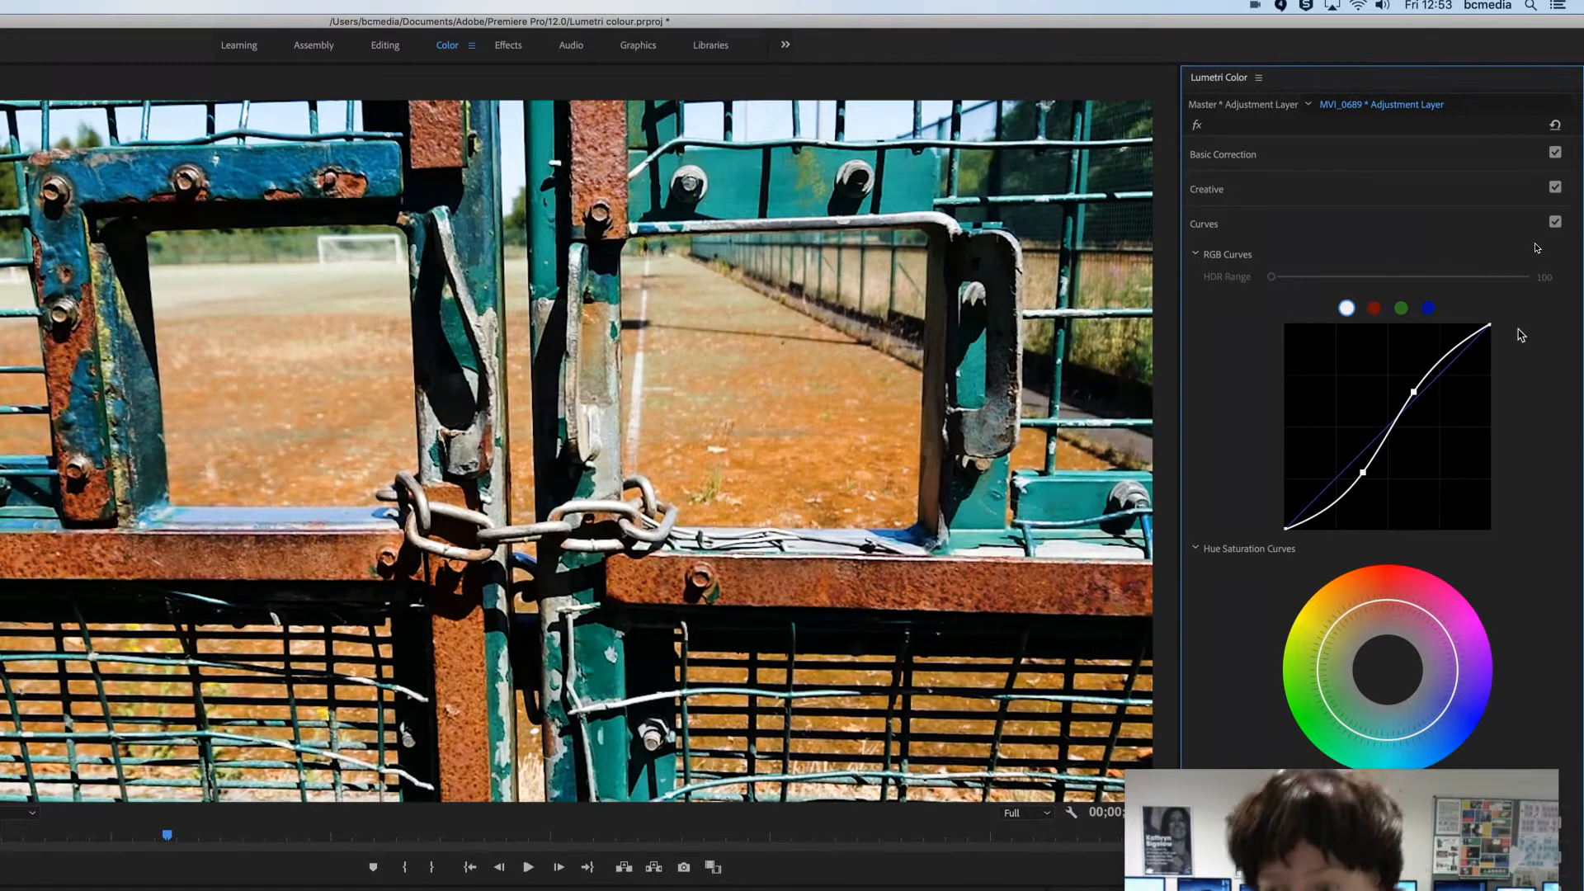
left_click_drag(1491, 325, 1492, 343)
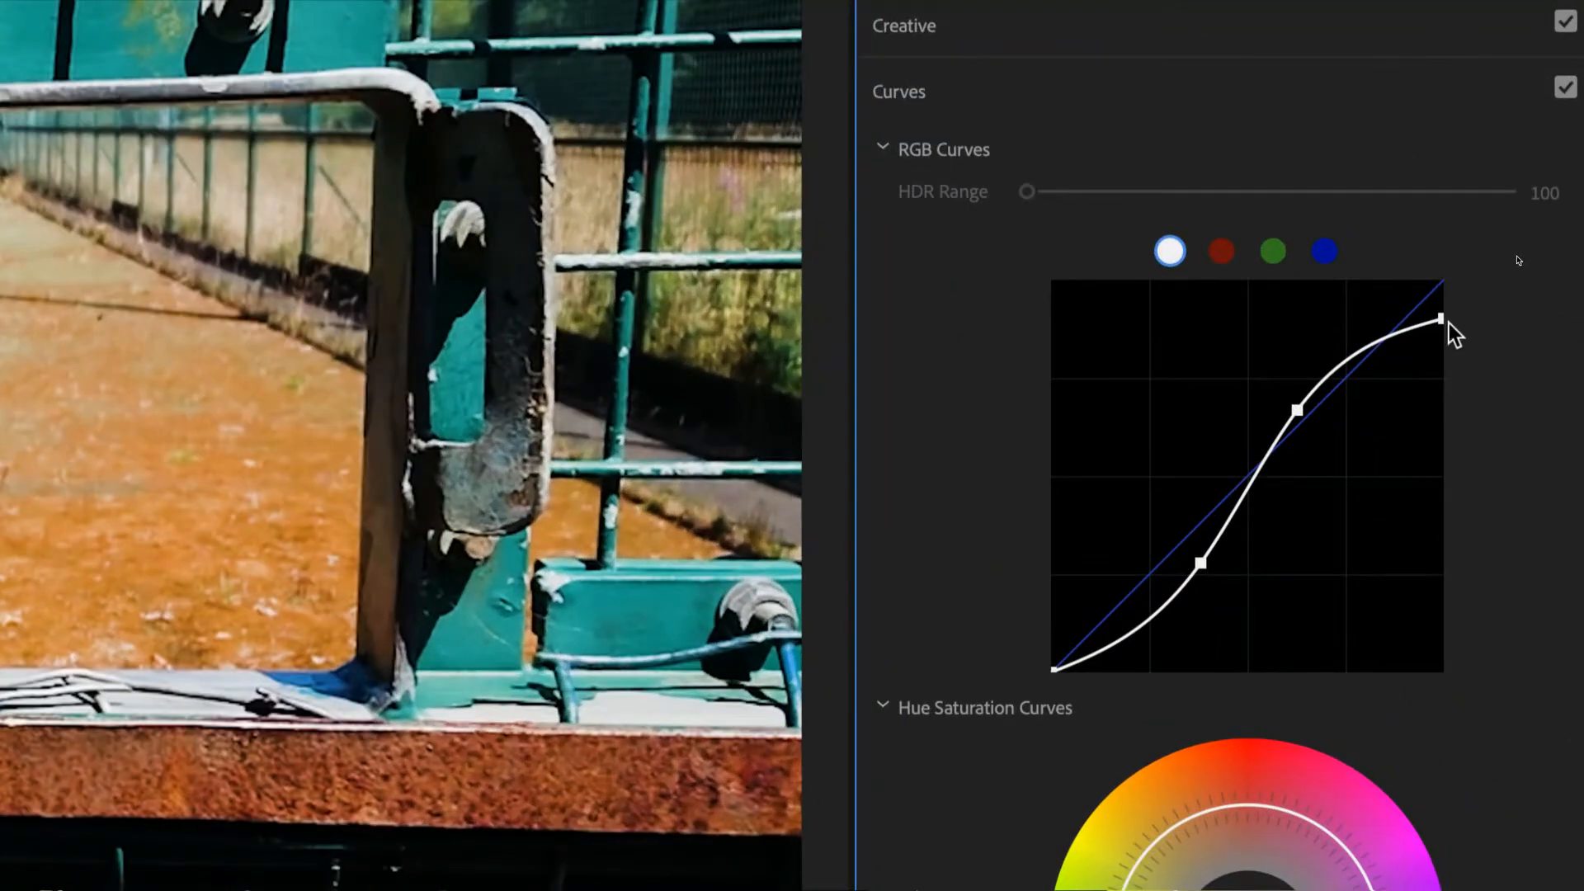
mouse_move(1442, 320)
left_mouse_down()
mouse_move(1450, 275)
mouse_move(1464, 324)
left_mouse_up()
left_click_drag(1053, 670, 1053, 638)
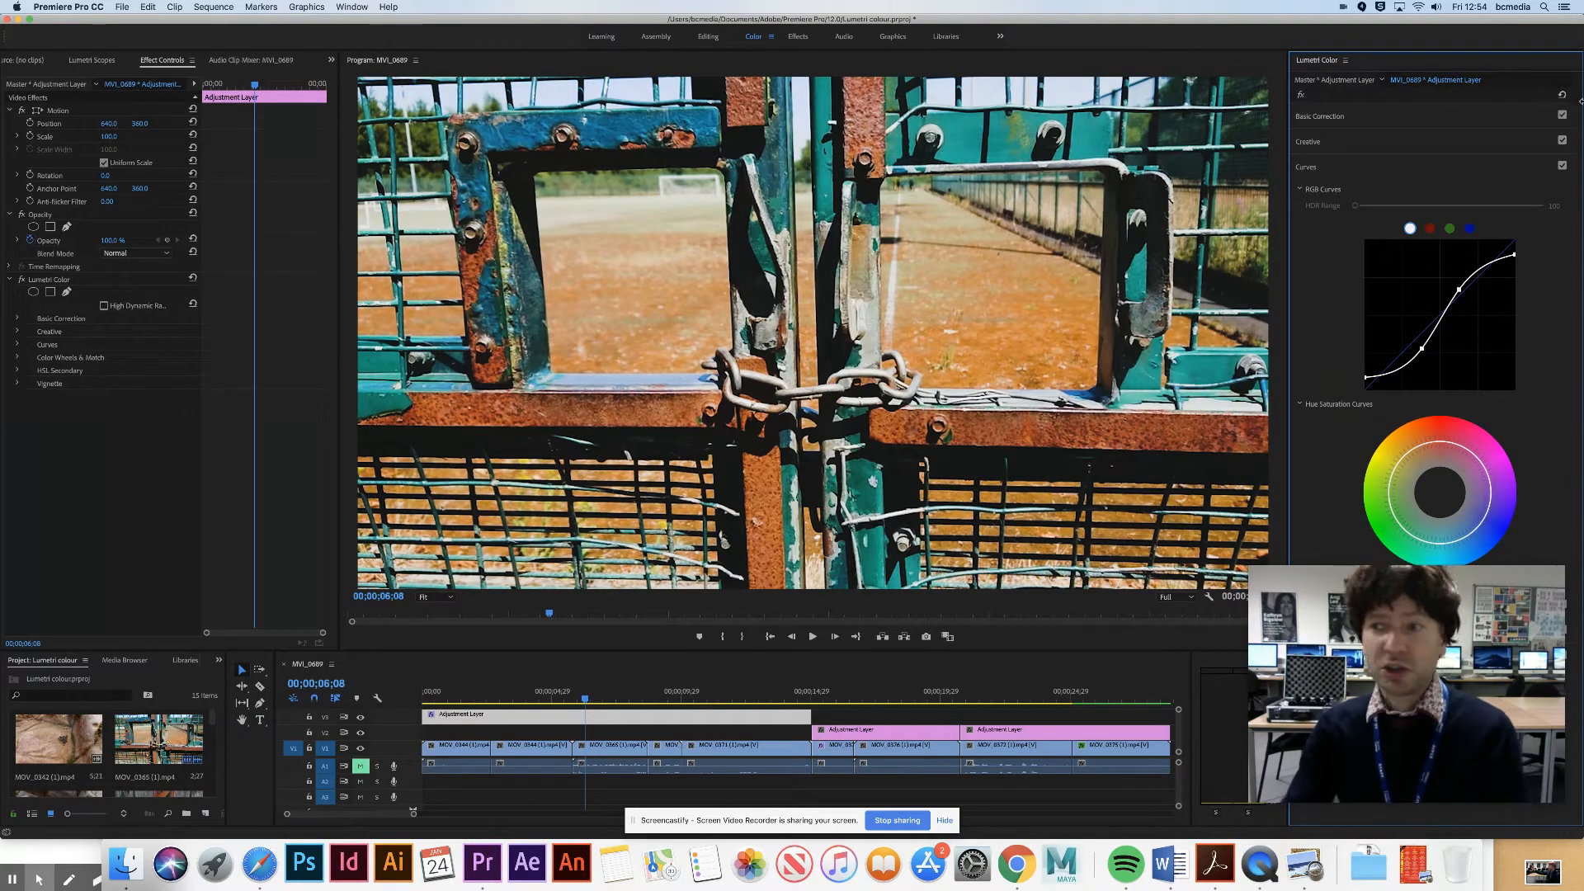
- Compare the gate and river stones shots with and without the Curves correction, leaving it enabled
left_click(1562, 167)
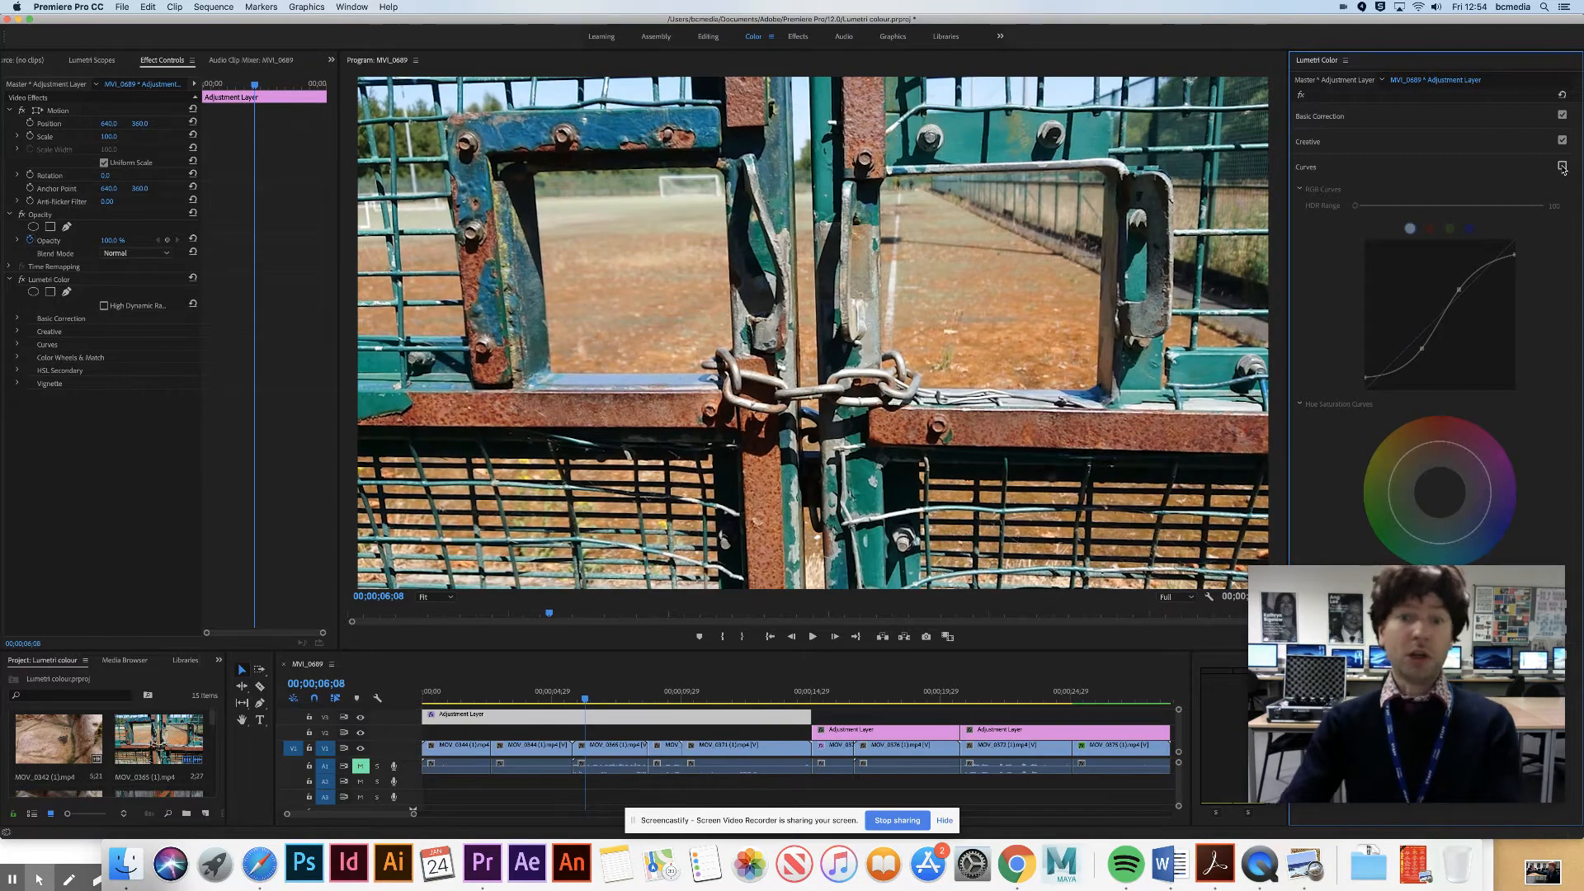
left_click(1562, 166)
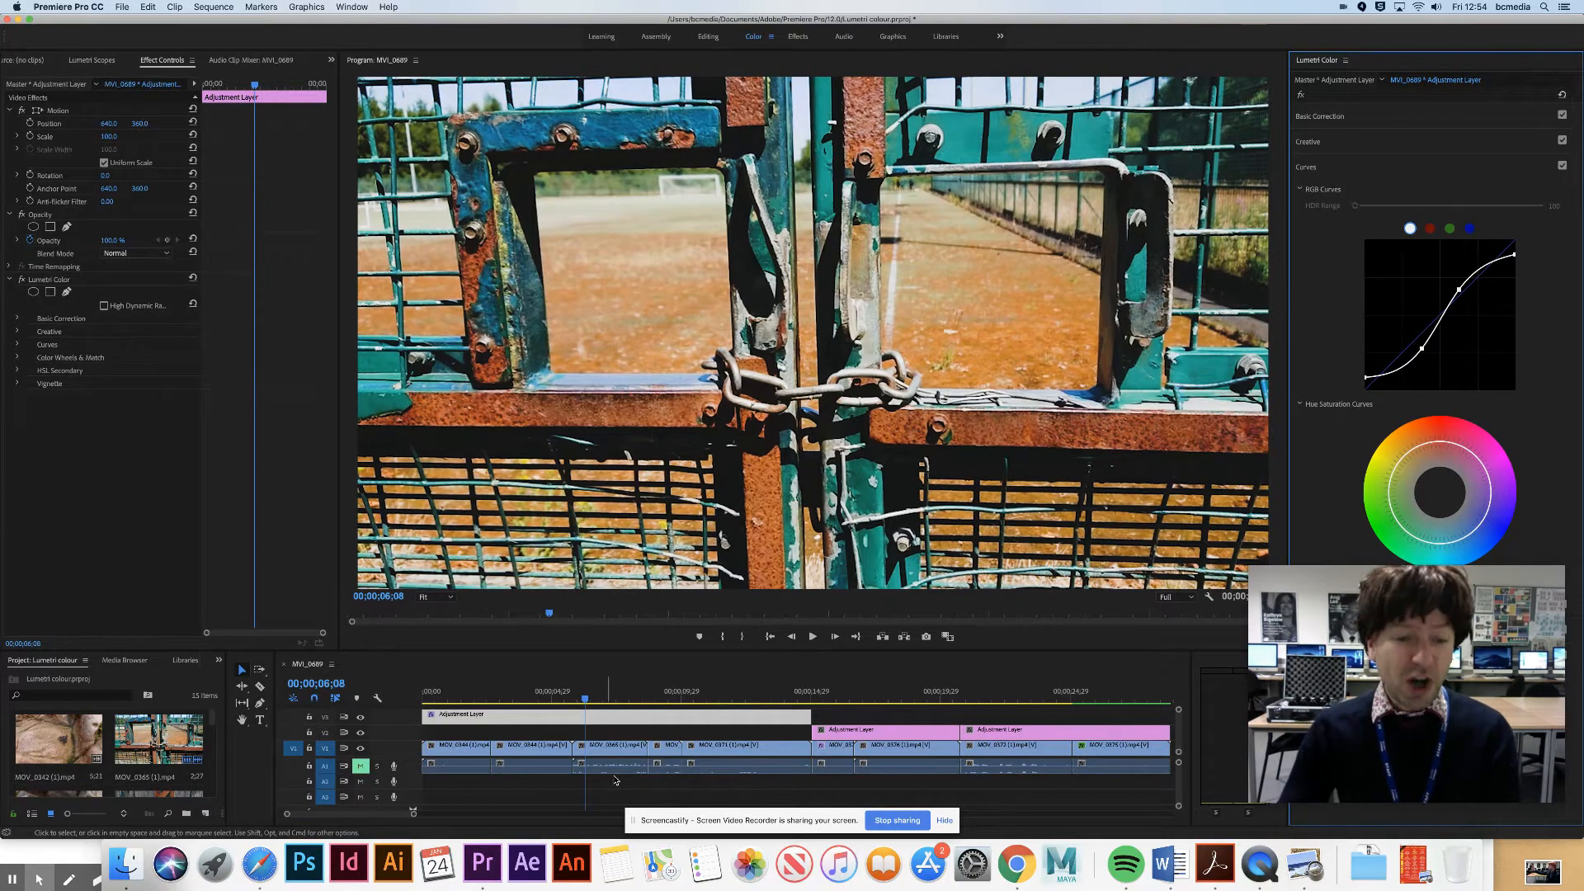
left_click_drag(618, 705, 529, 702)
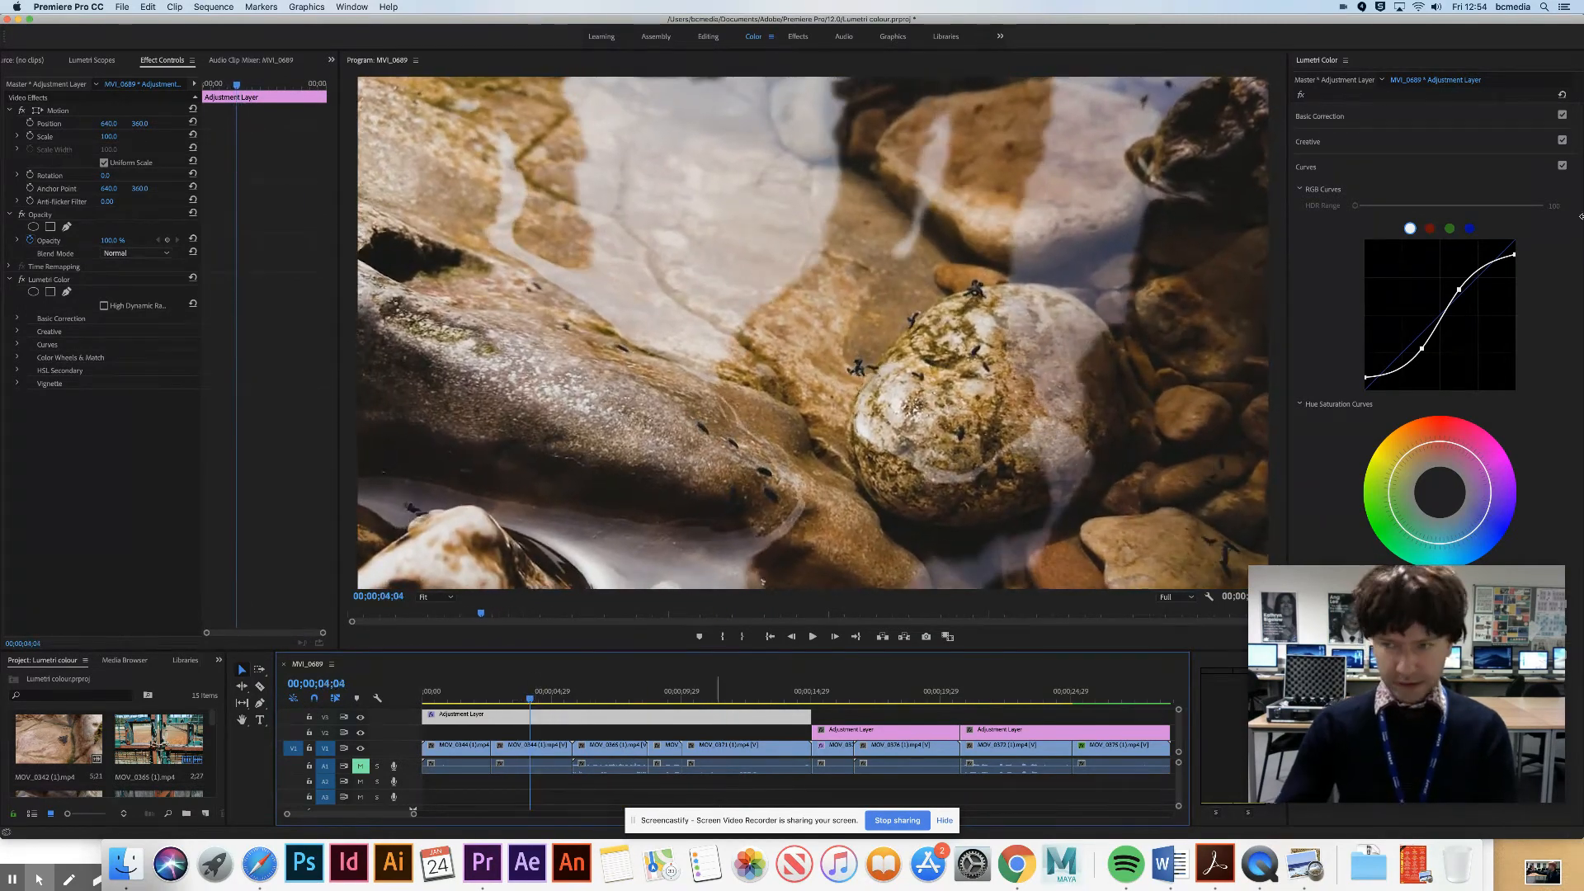
left_click(1563, 166)
left_click(1562, 166)
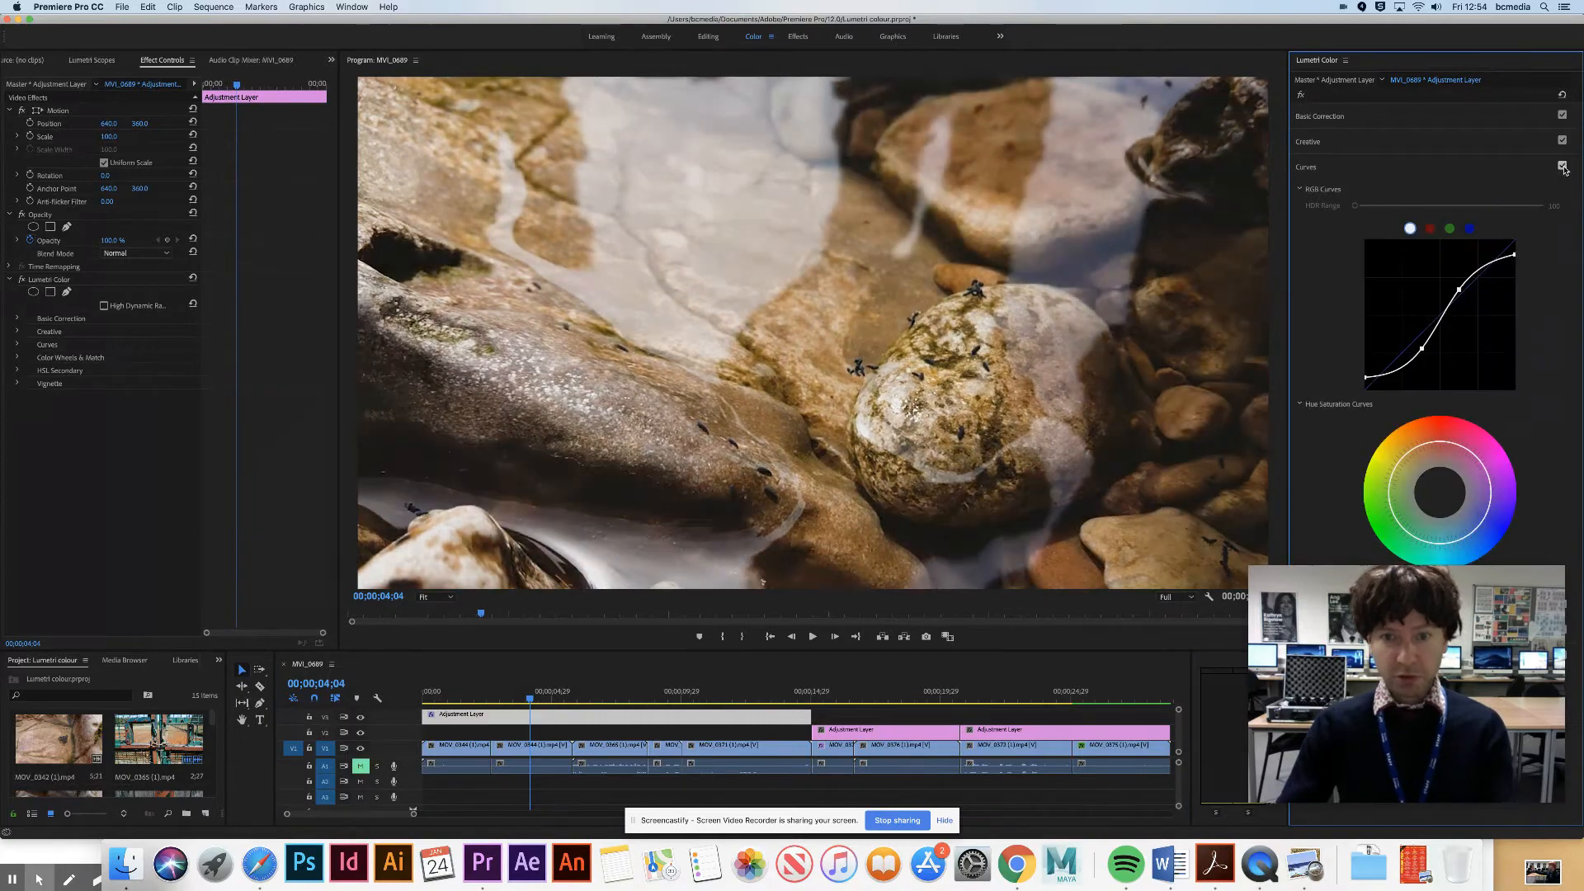
- On the second adjustment layer, above the thistle shot, set the Basic Correction saturation to 0
left_click(885, 693)
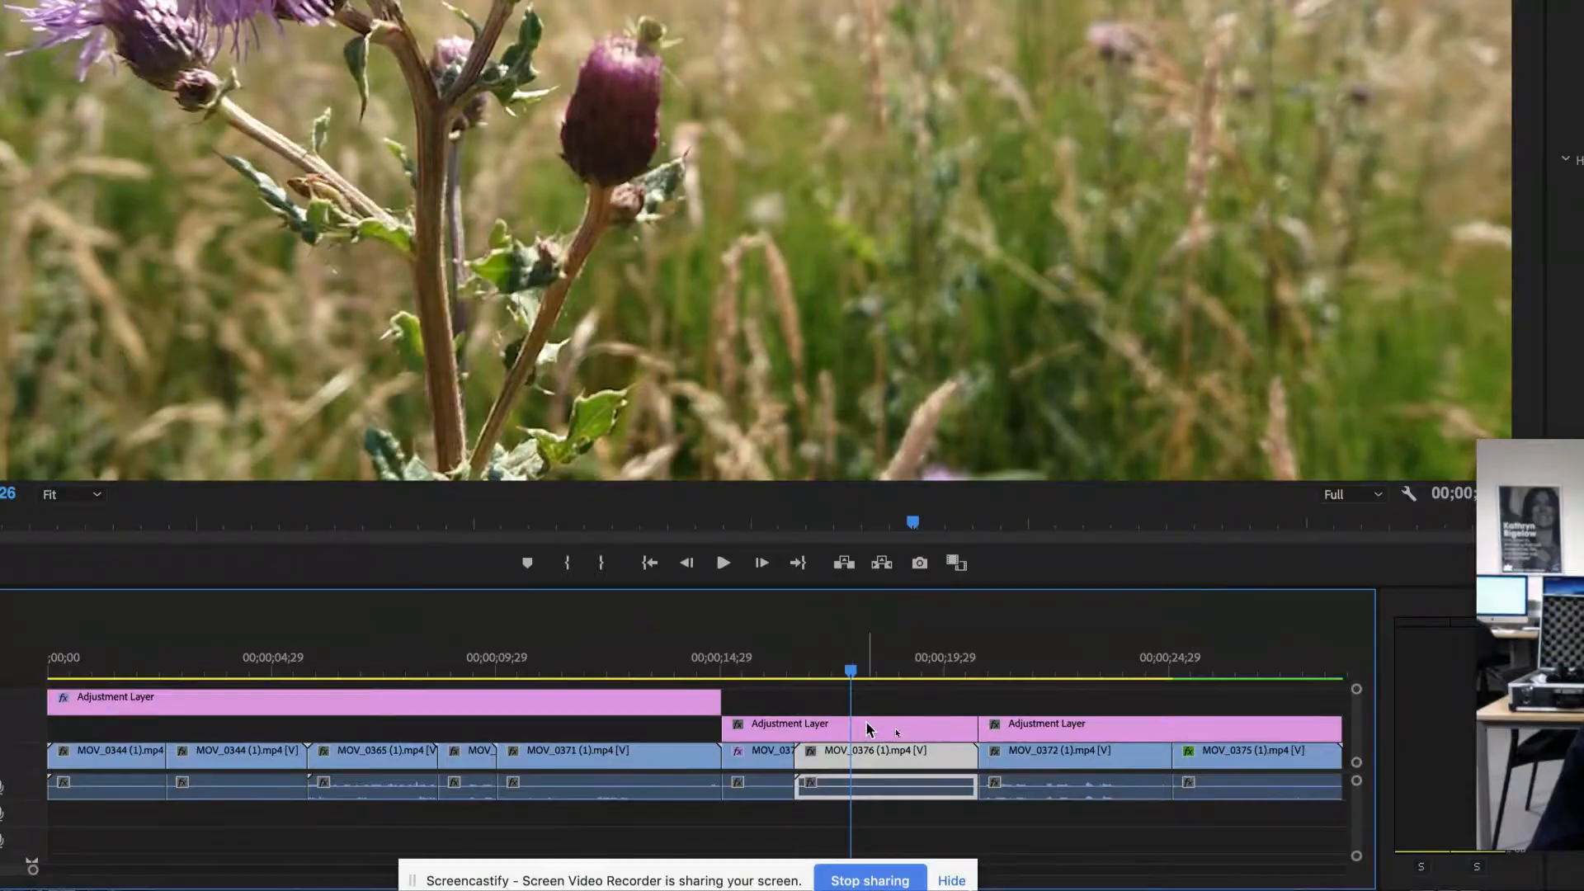
left_click(865, 720)
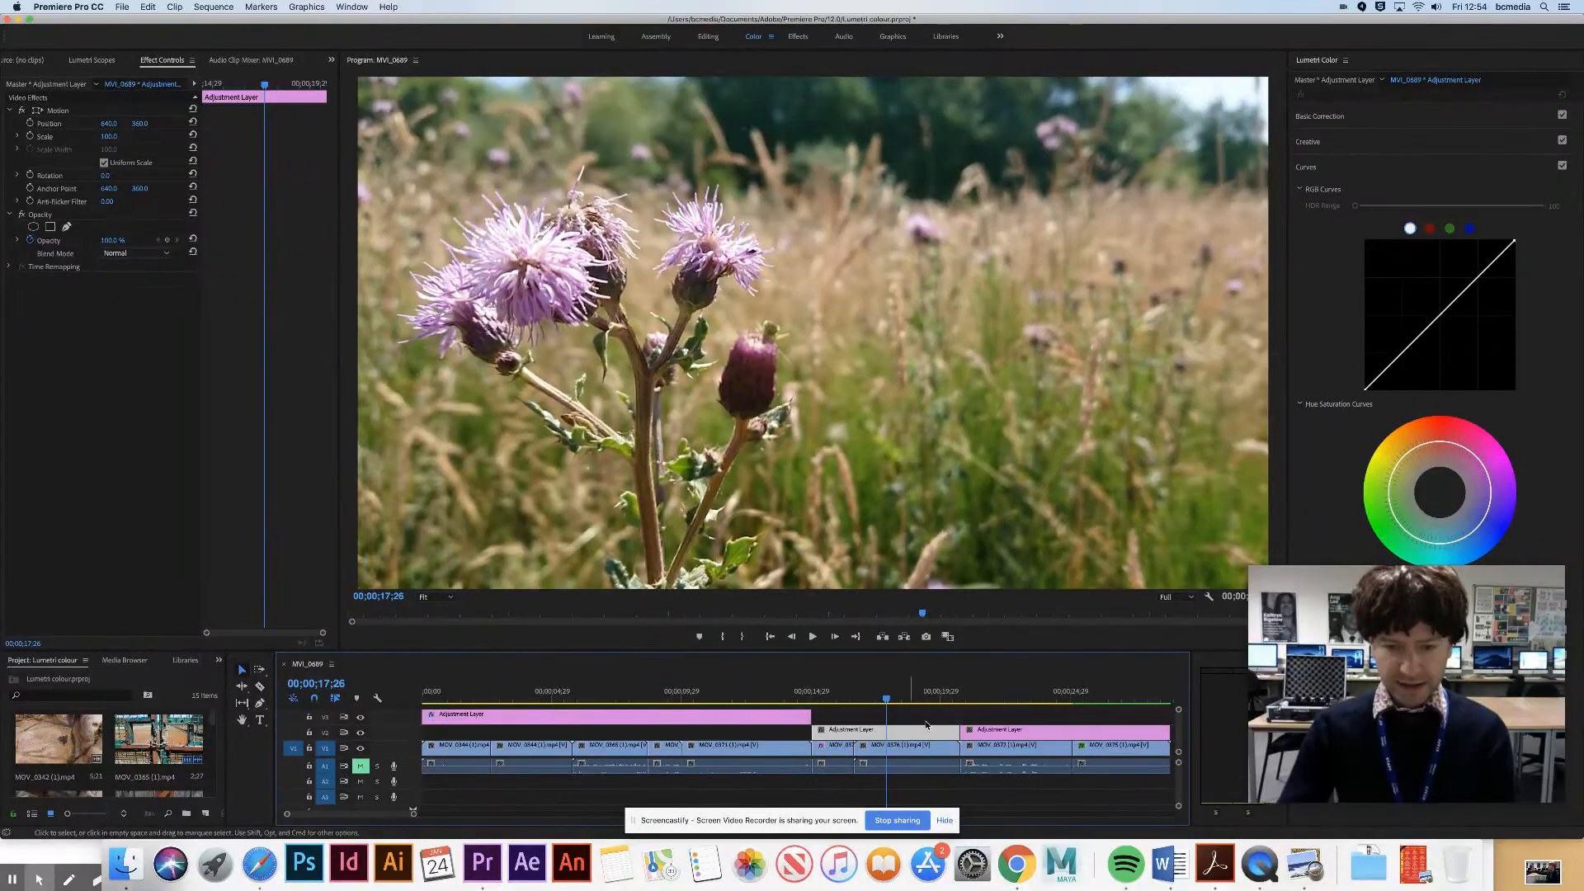
left_click(1437, 168)
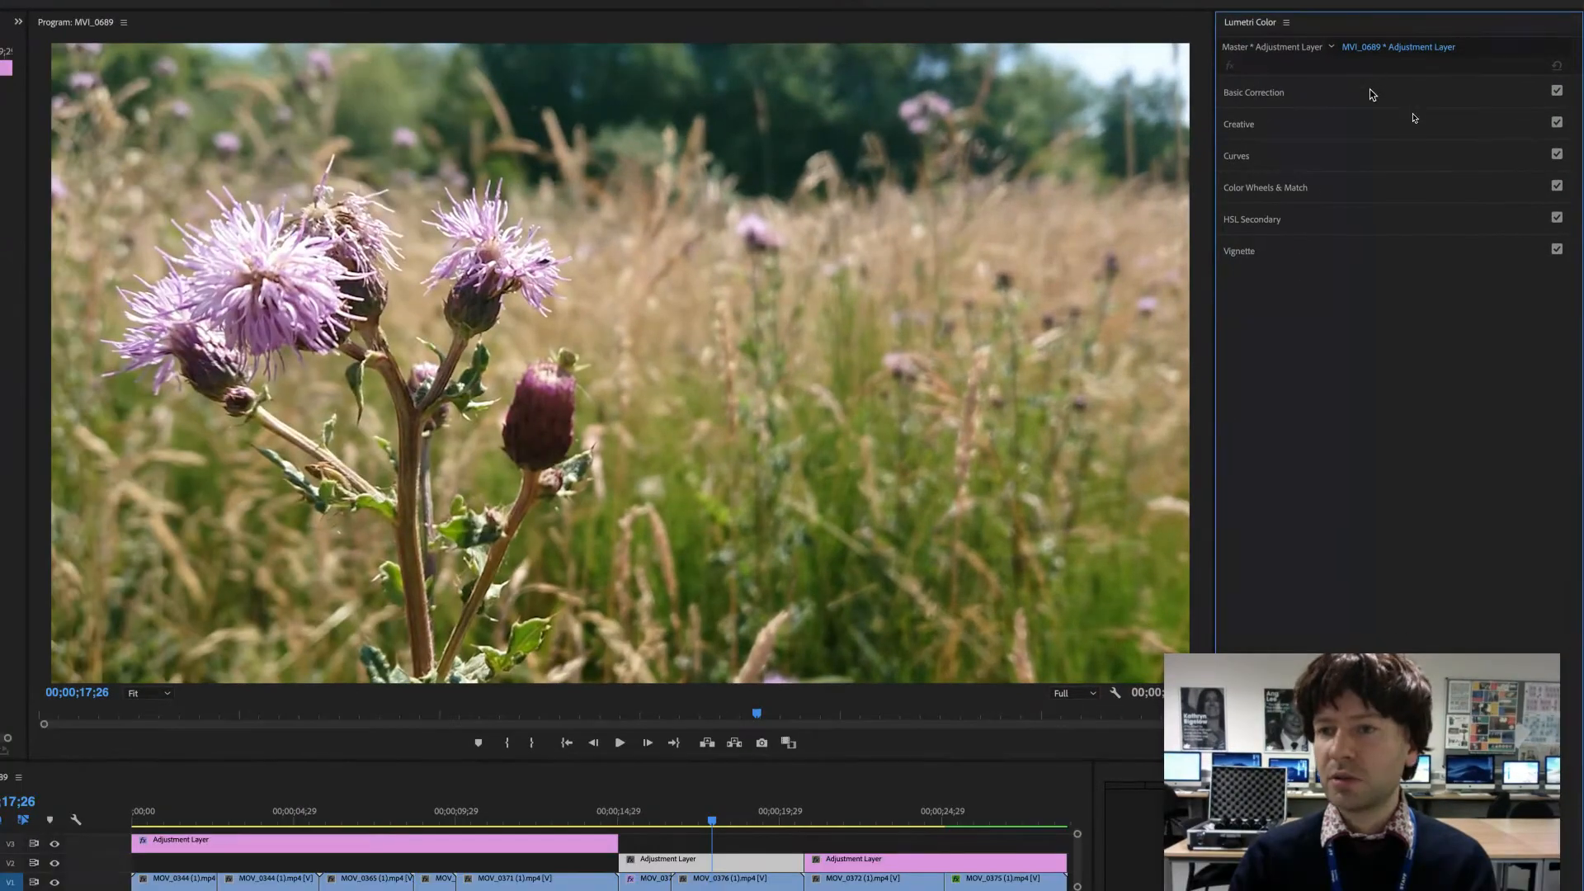
left_click(1412, 122)
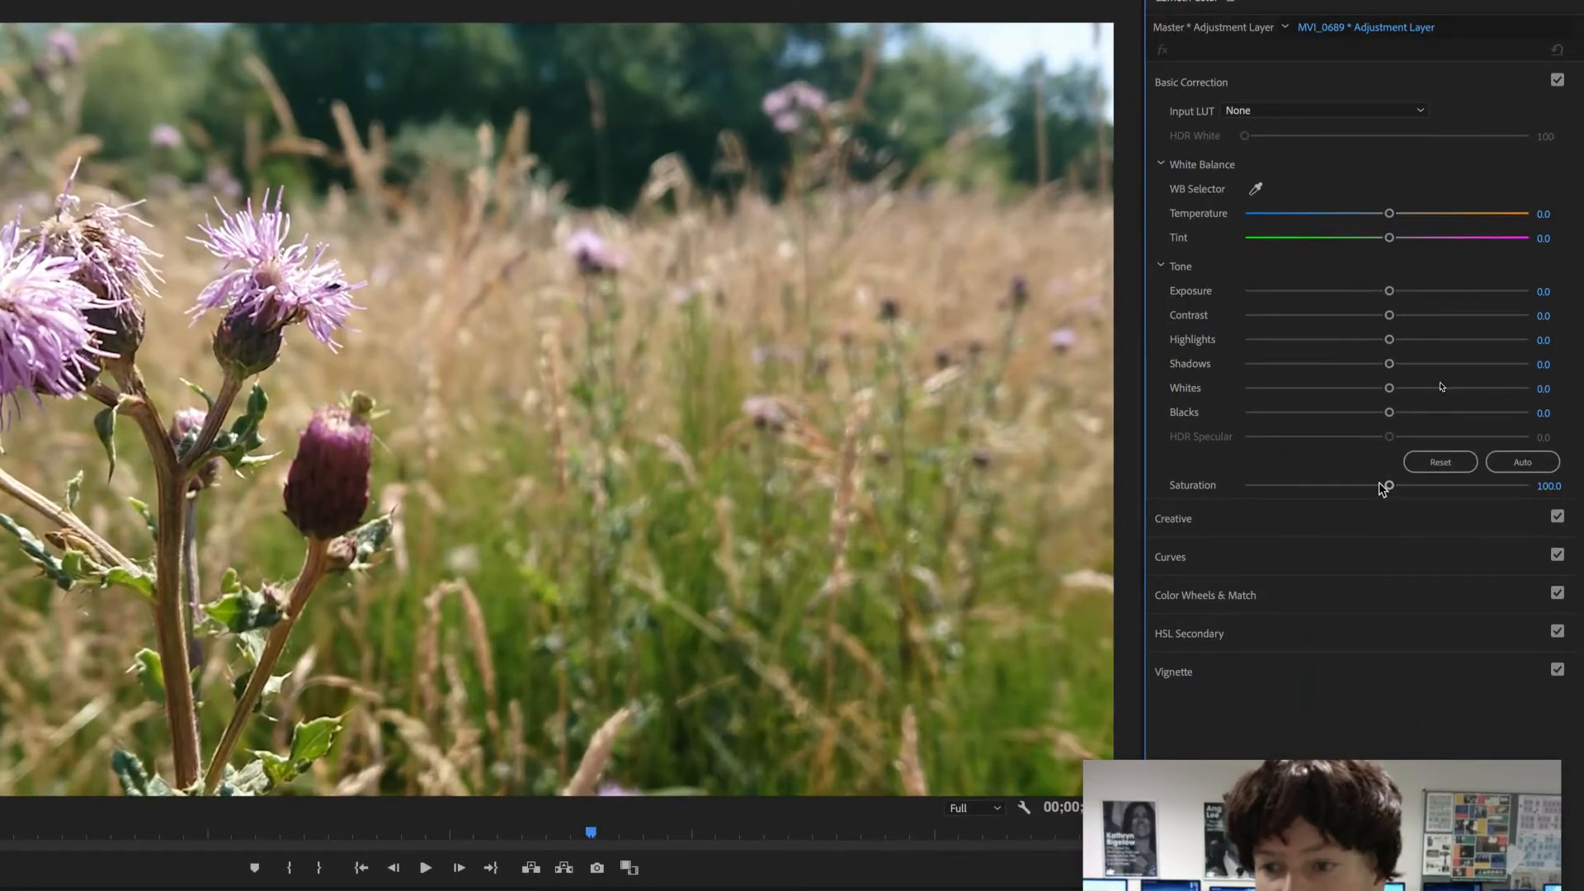
left_click_drag(1379, 487, 1210, 493)
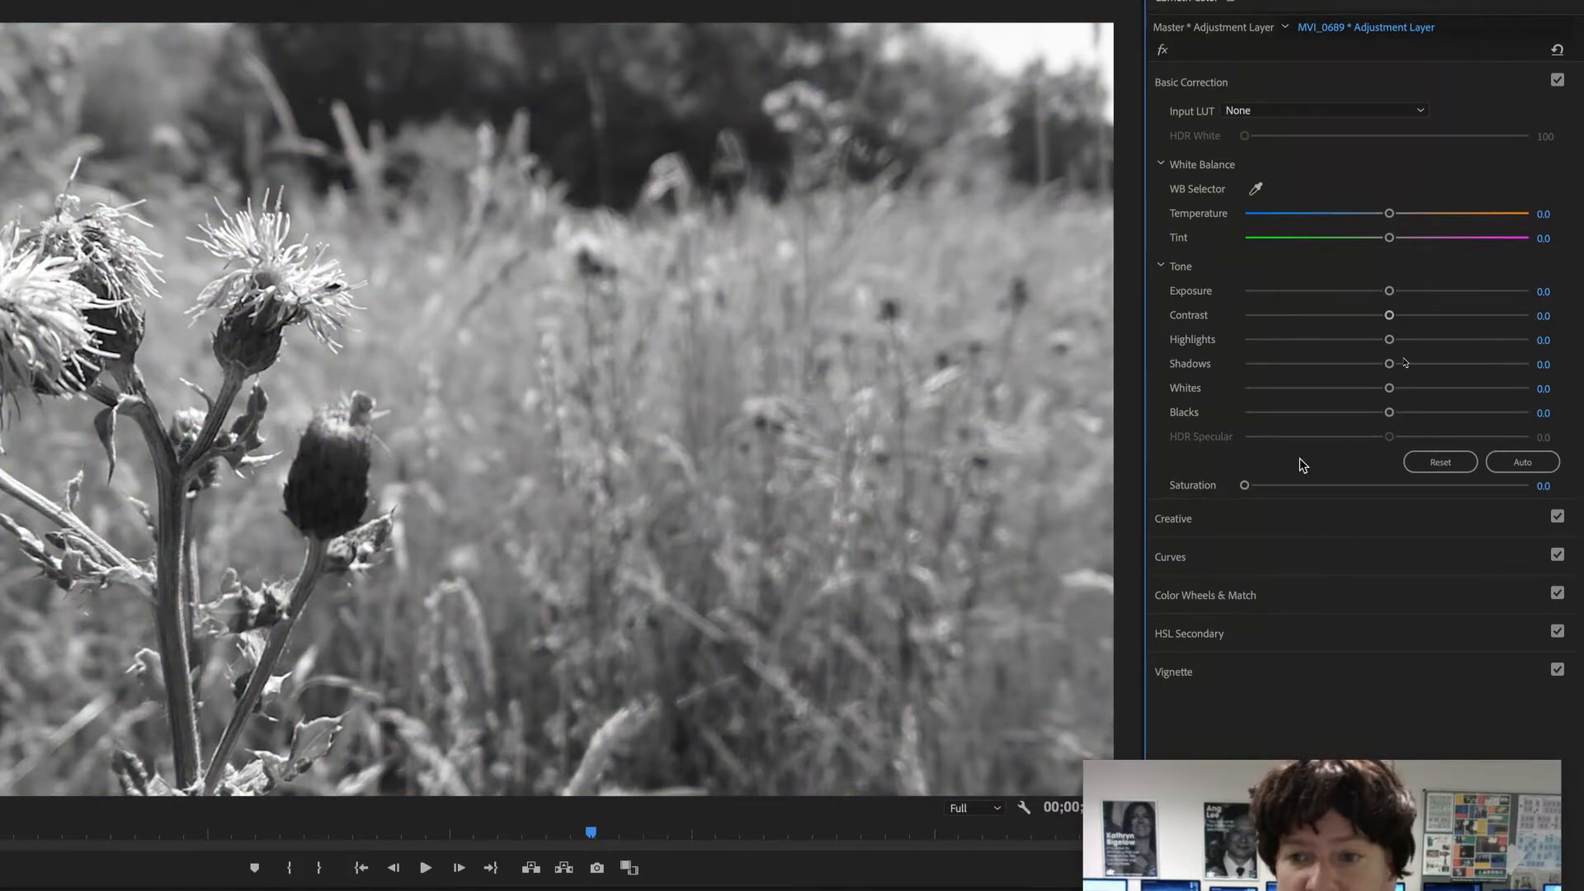
- Set the second adjustment layer's Blacks to -100 and Contrast to about 59, and lower its Shadows well below zero
left_click_drag(1373, 414, 1246, 413)
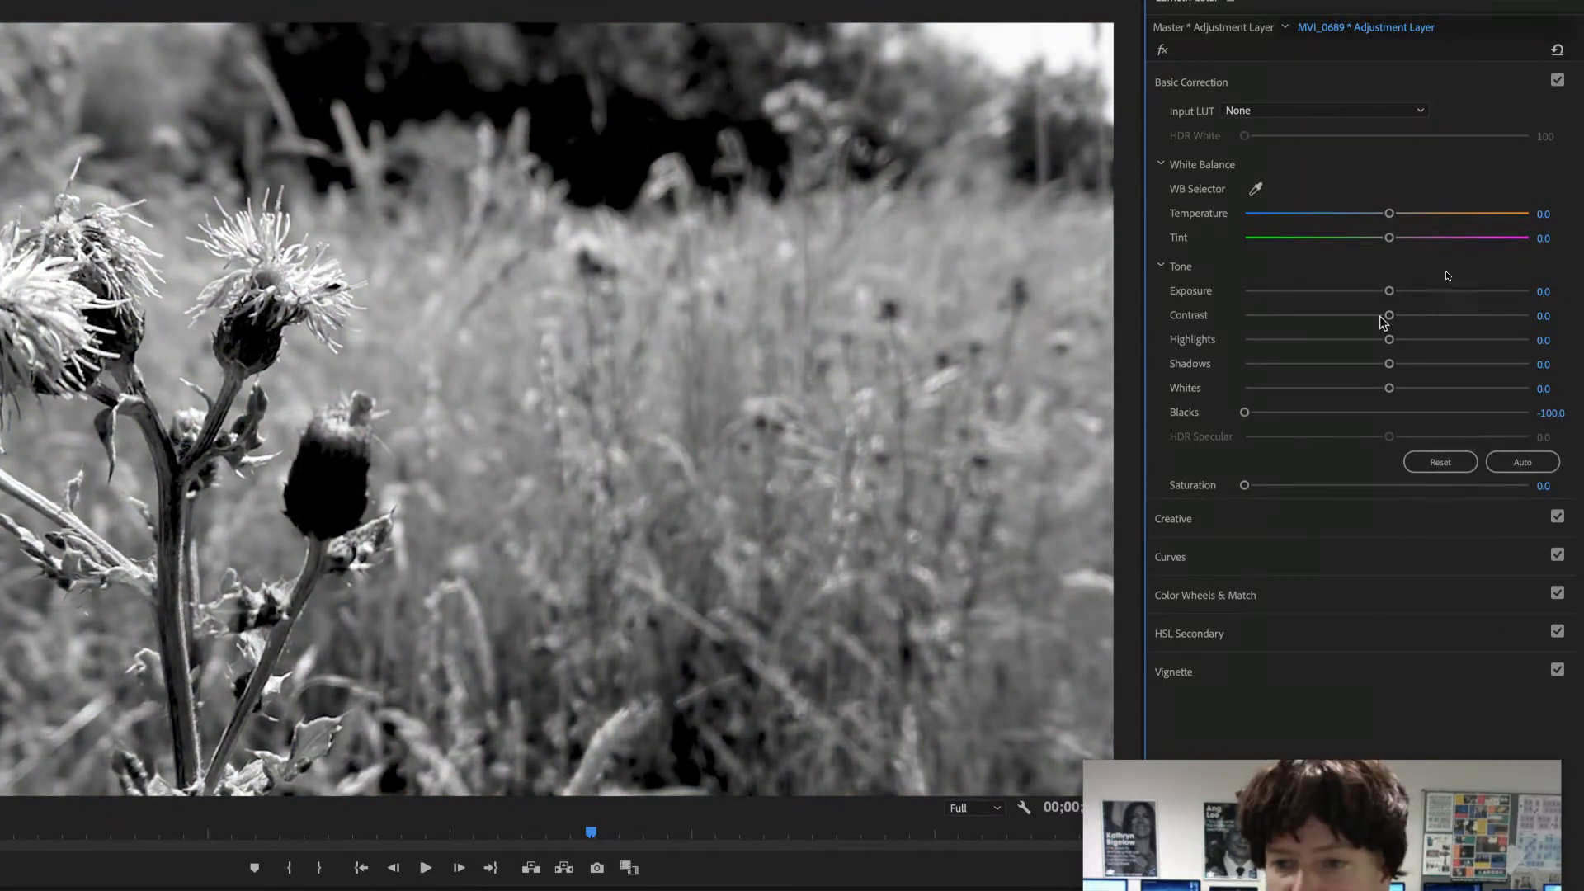
left_click_drag(1391, 317, 1472, 319)
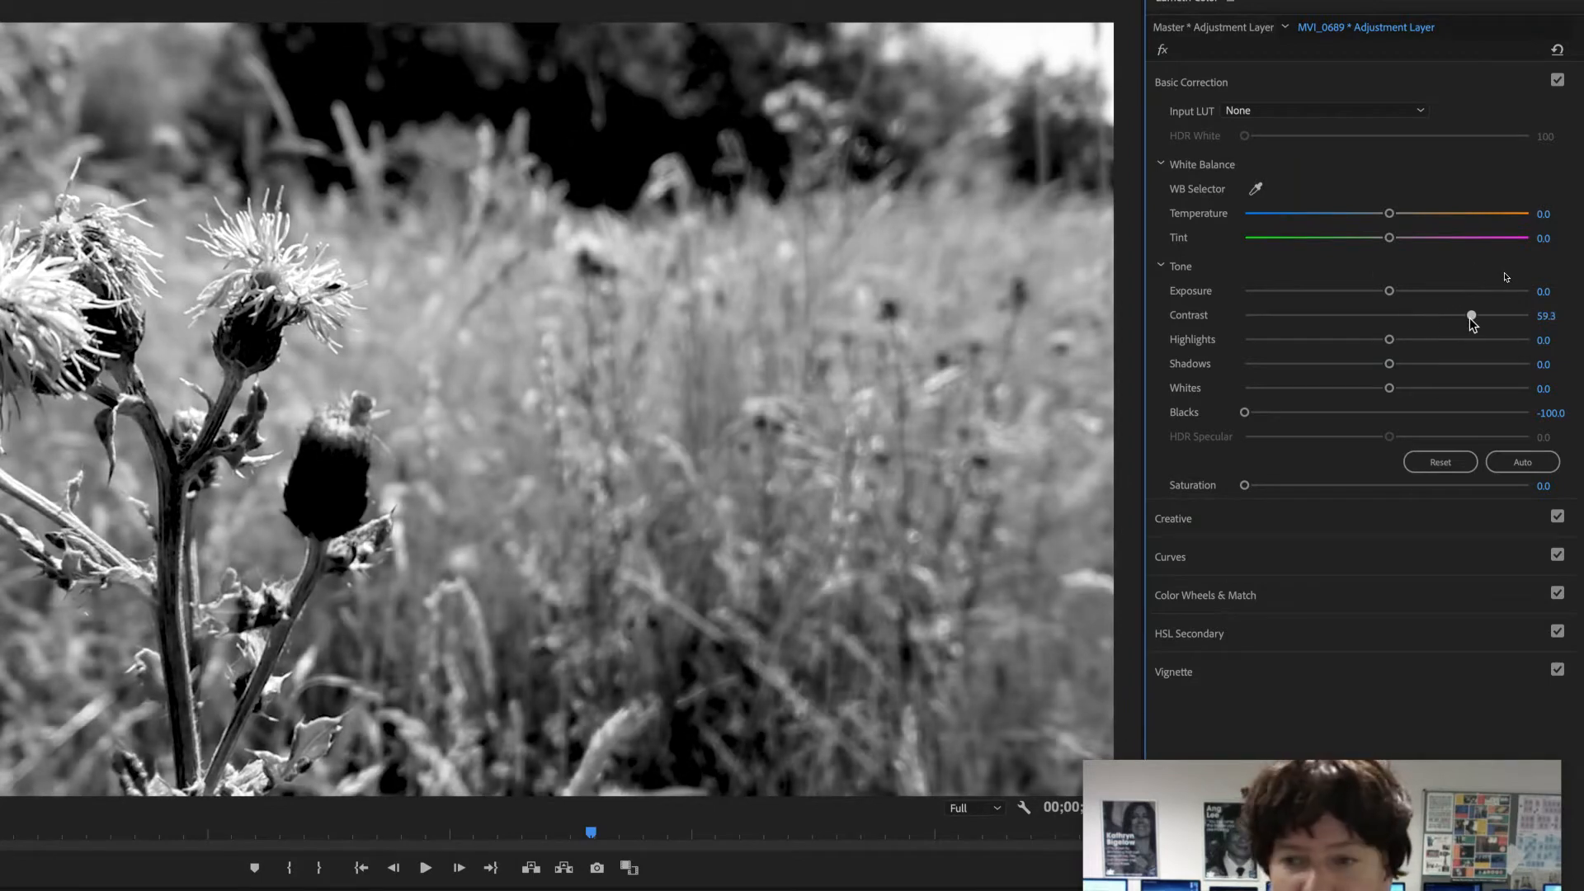
left_click_drag(1346, 368, 1281, 371)
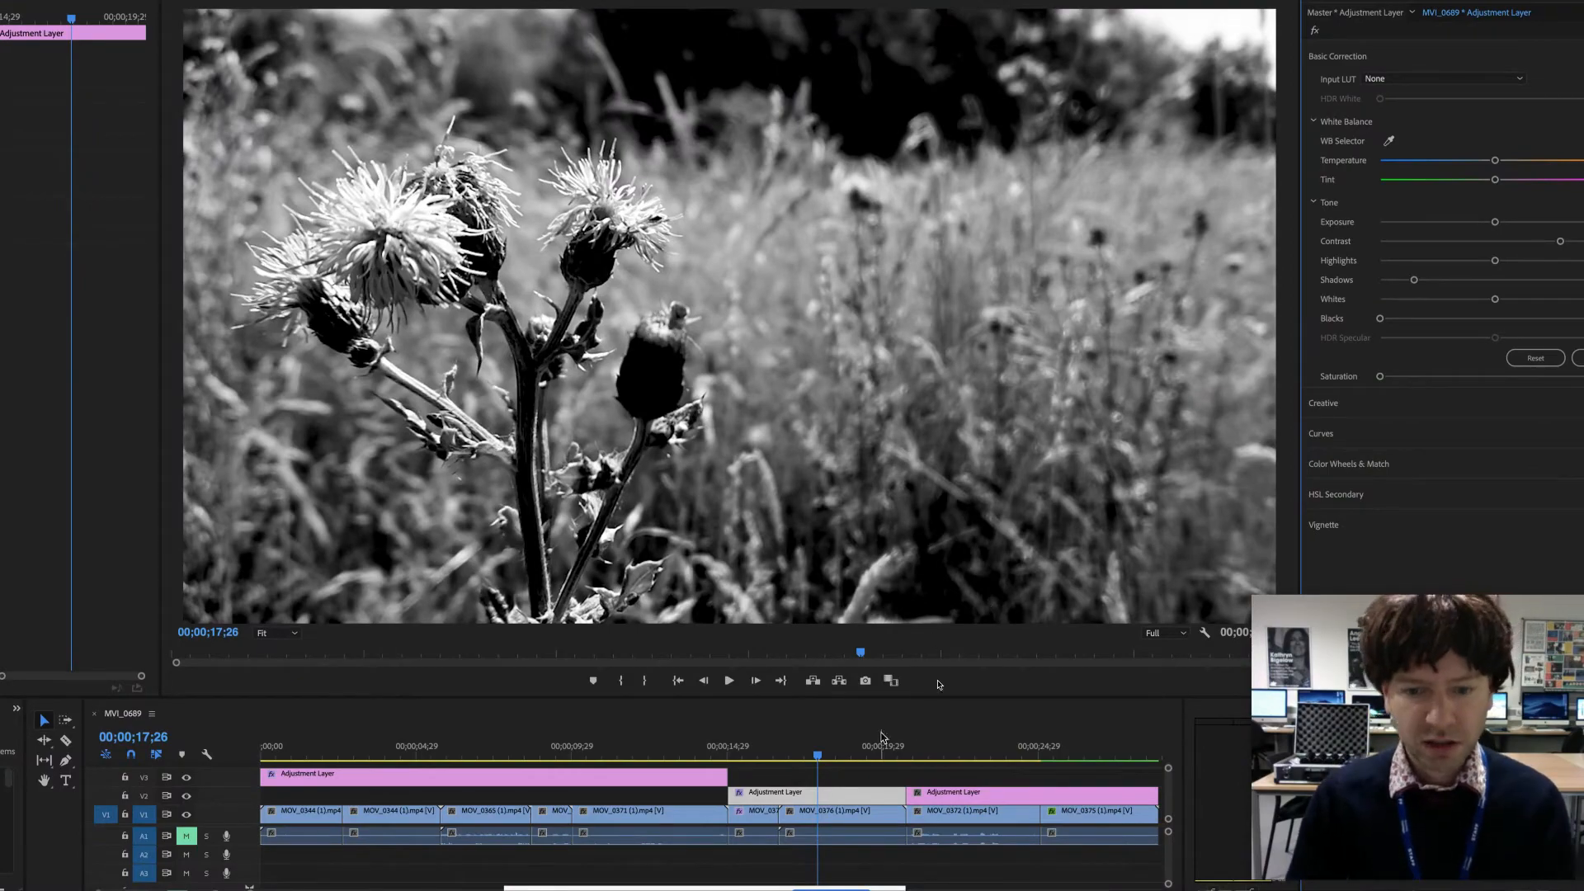
- Play back the black-and-white thistle section from just before the second adjustment layer begins
left_click_drag(817, 755, 725, 758)
key("space")
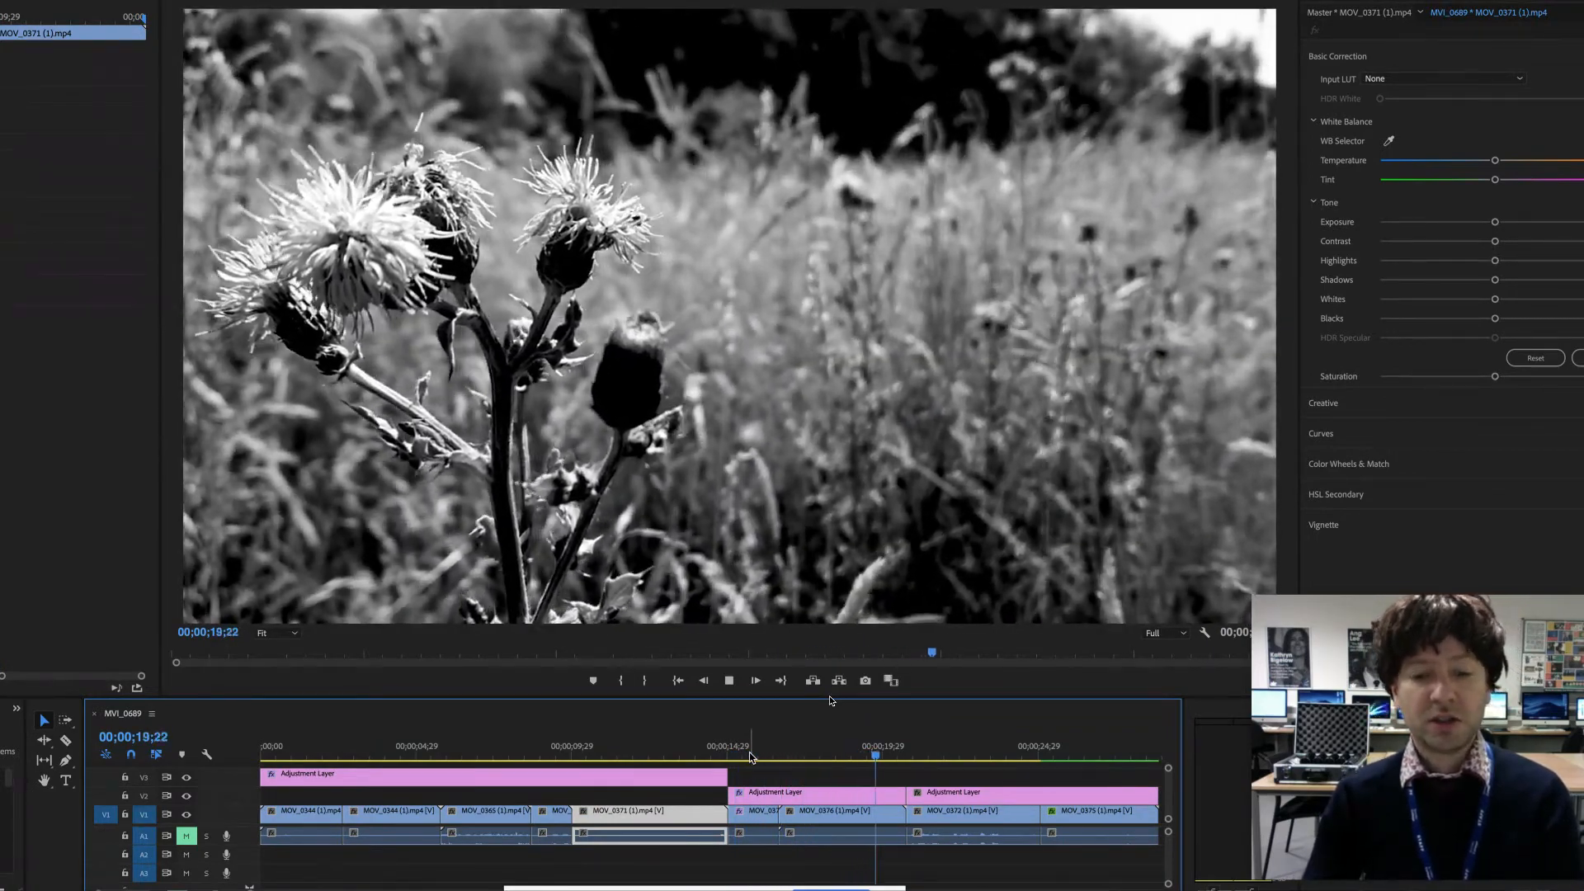
key("space")
left_click(816, 796)
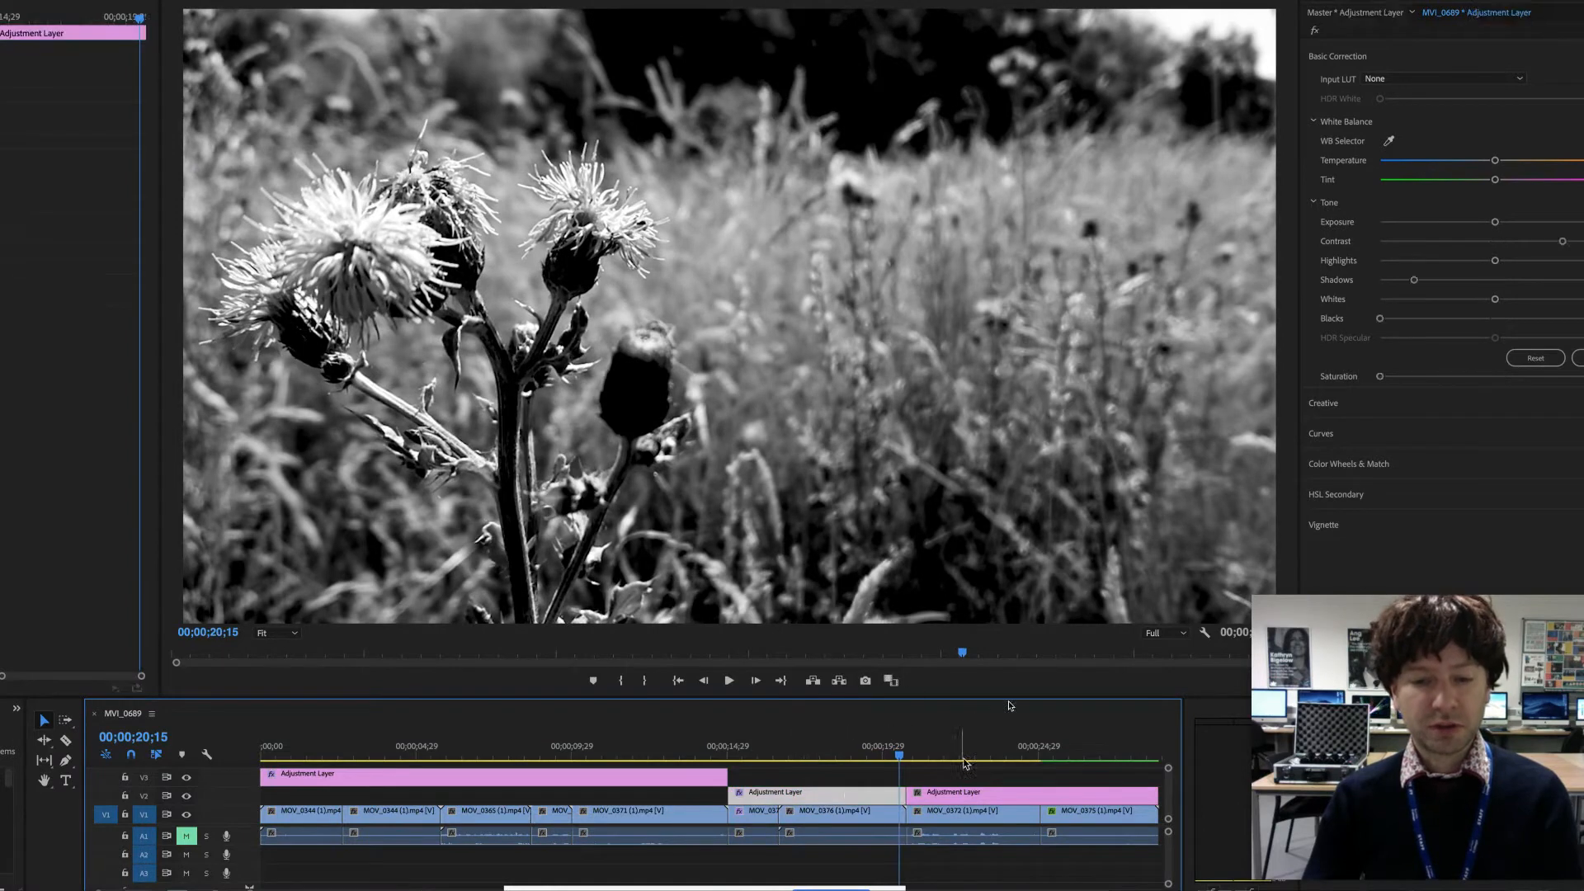
- On the third adjustment layer, above the MOV_0372 clip, tint the shadows blue and the highlights yellow-orange with the color wheels
left_click(972, 752)
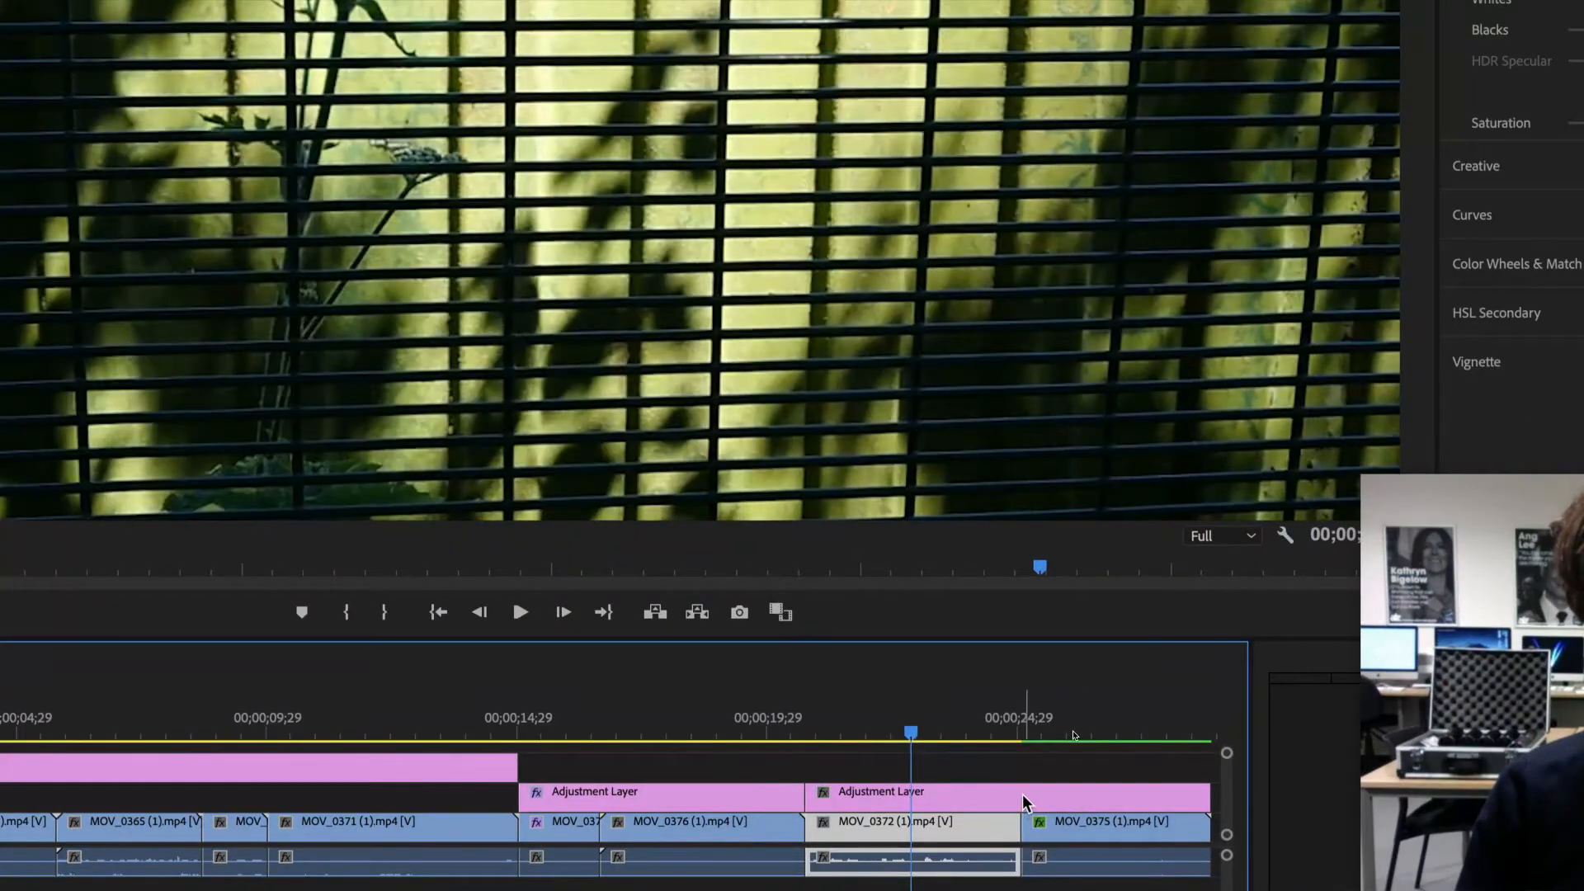
left_click(1022, 797)
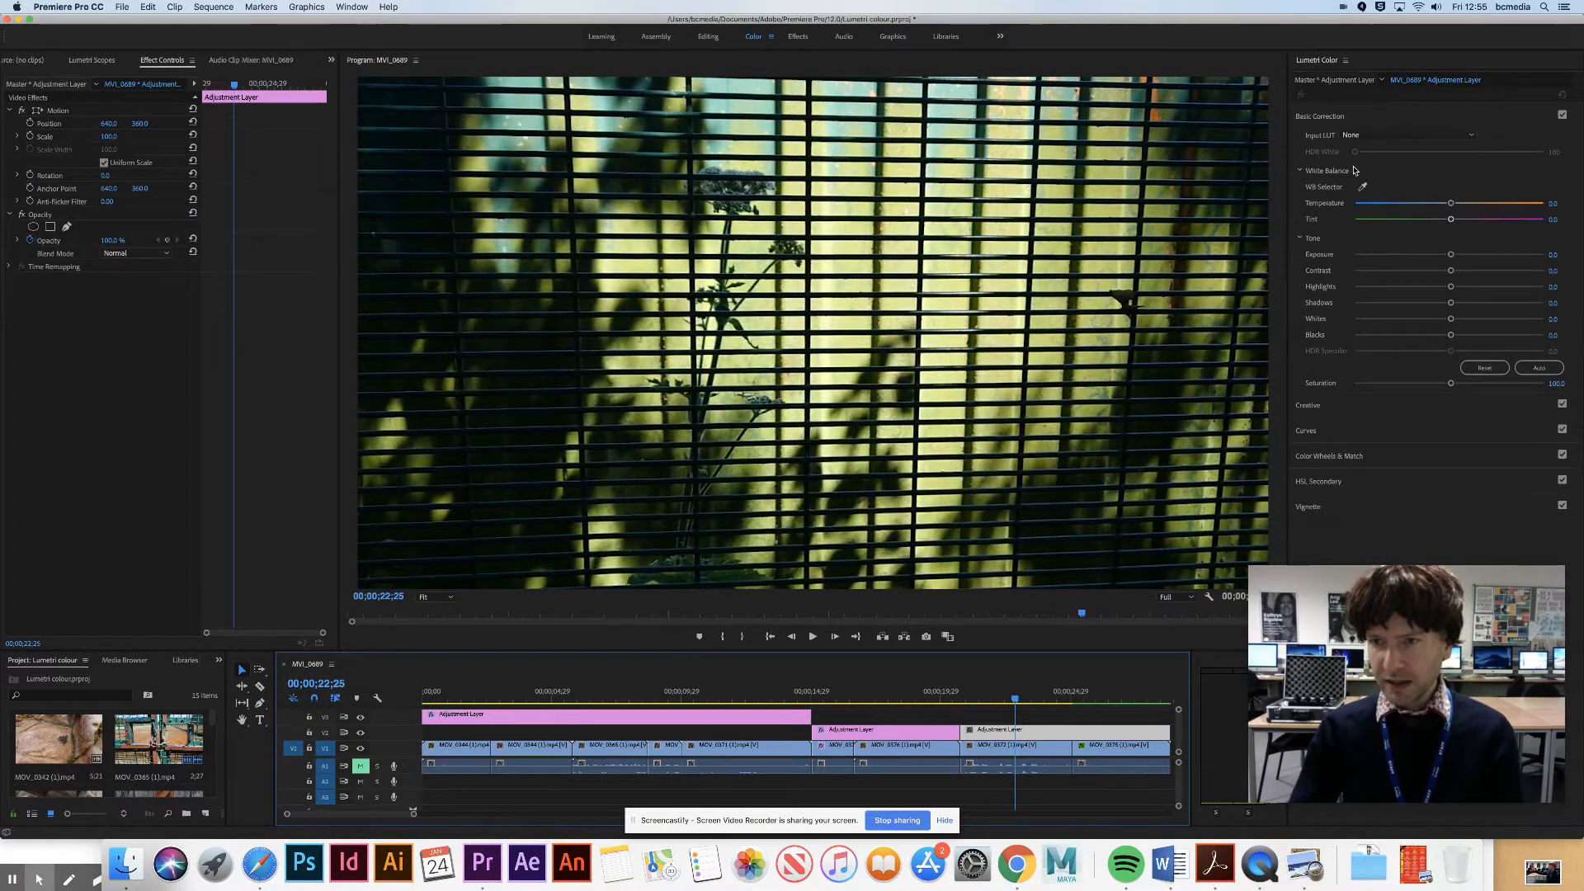
left_click(1370, 118)
left_click(1433, 204)
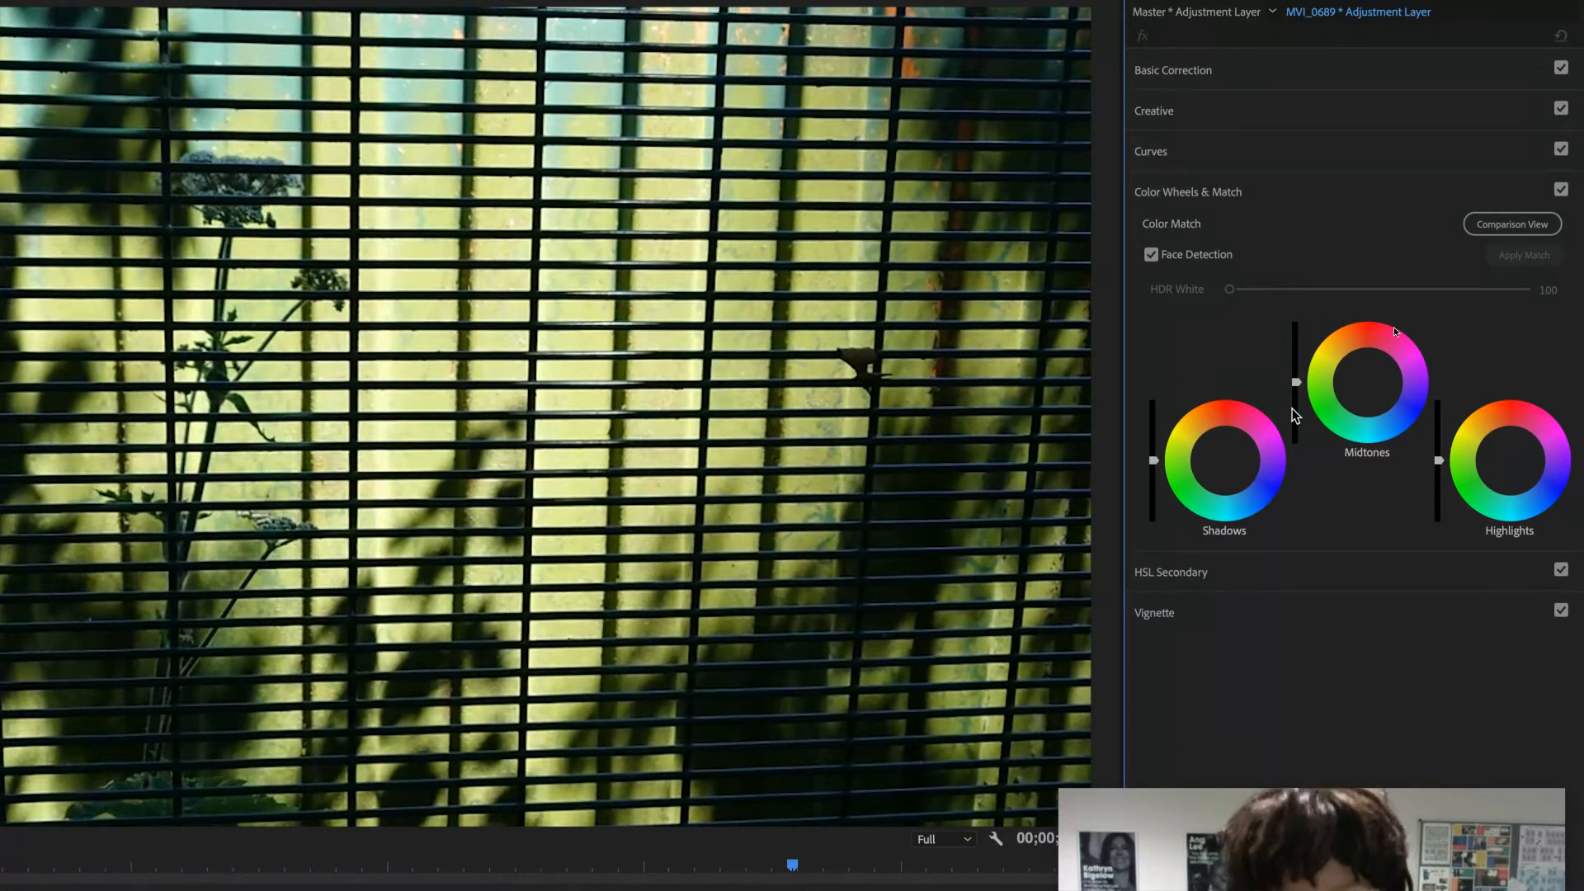
mouse_move(1213, 470)
left_mouse_down()
mouse_move(1226, 485)
mouse_move(1229, 469)
left_mouse_up()
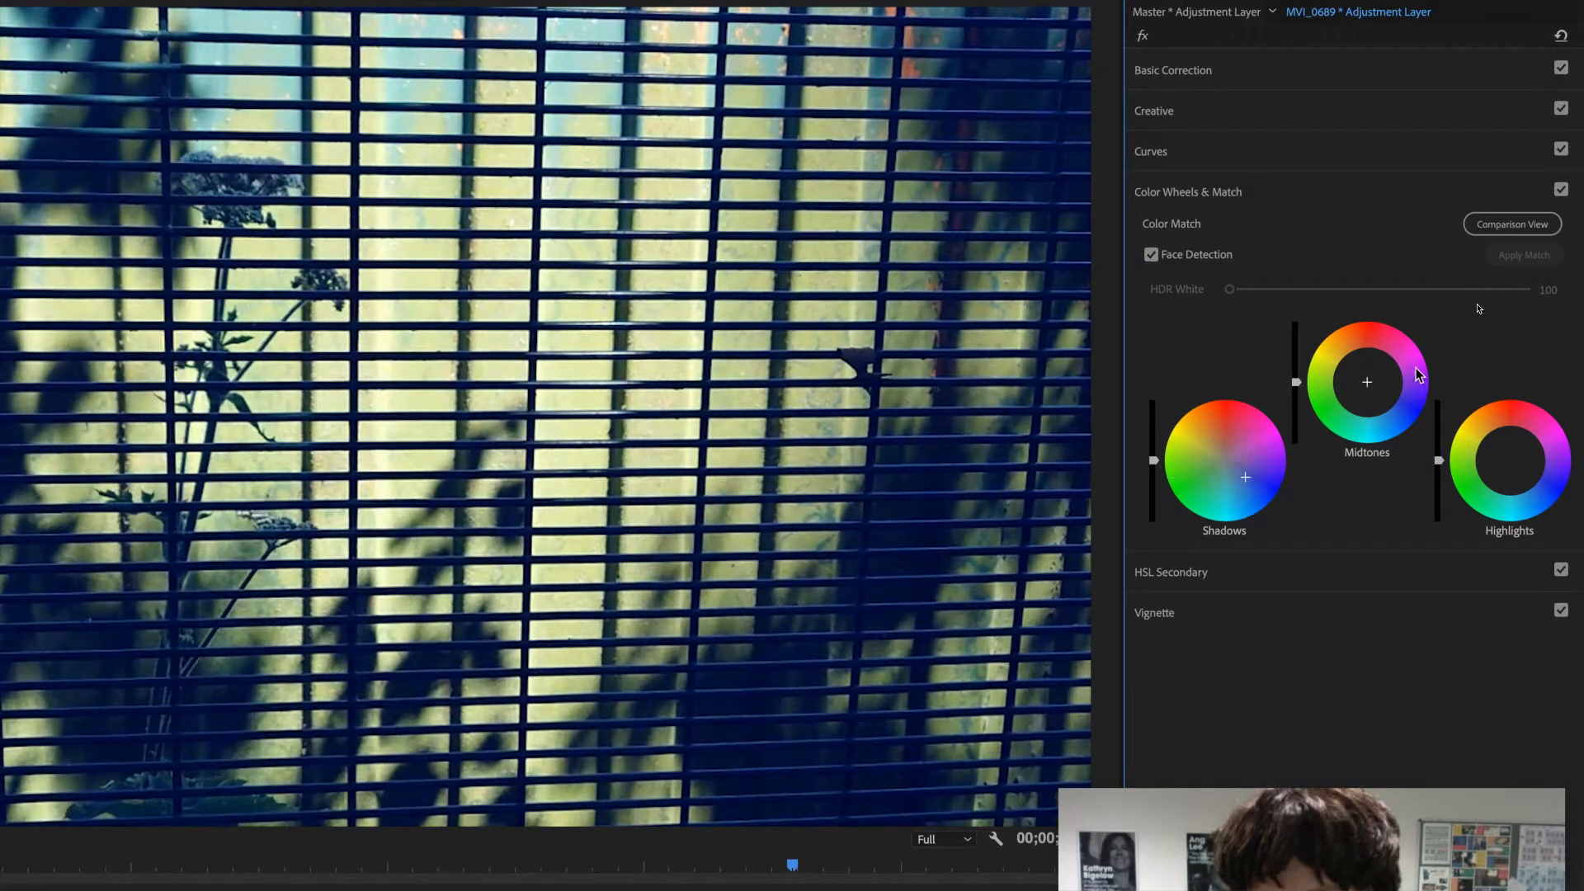
left_click_drag(1506, 466, 1487, 443)
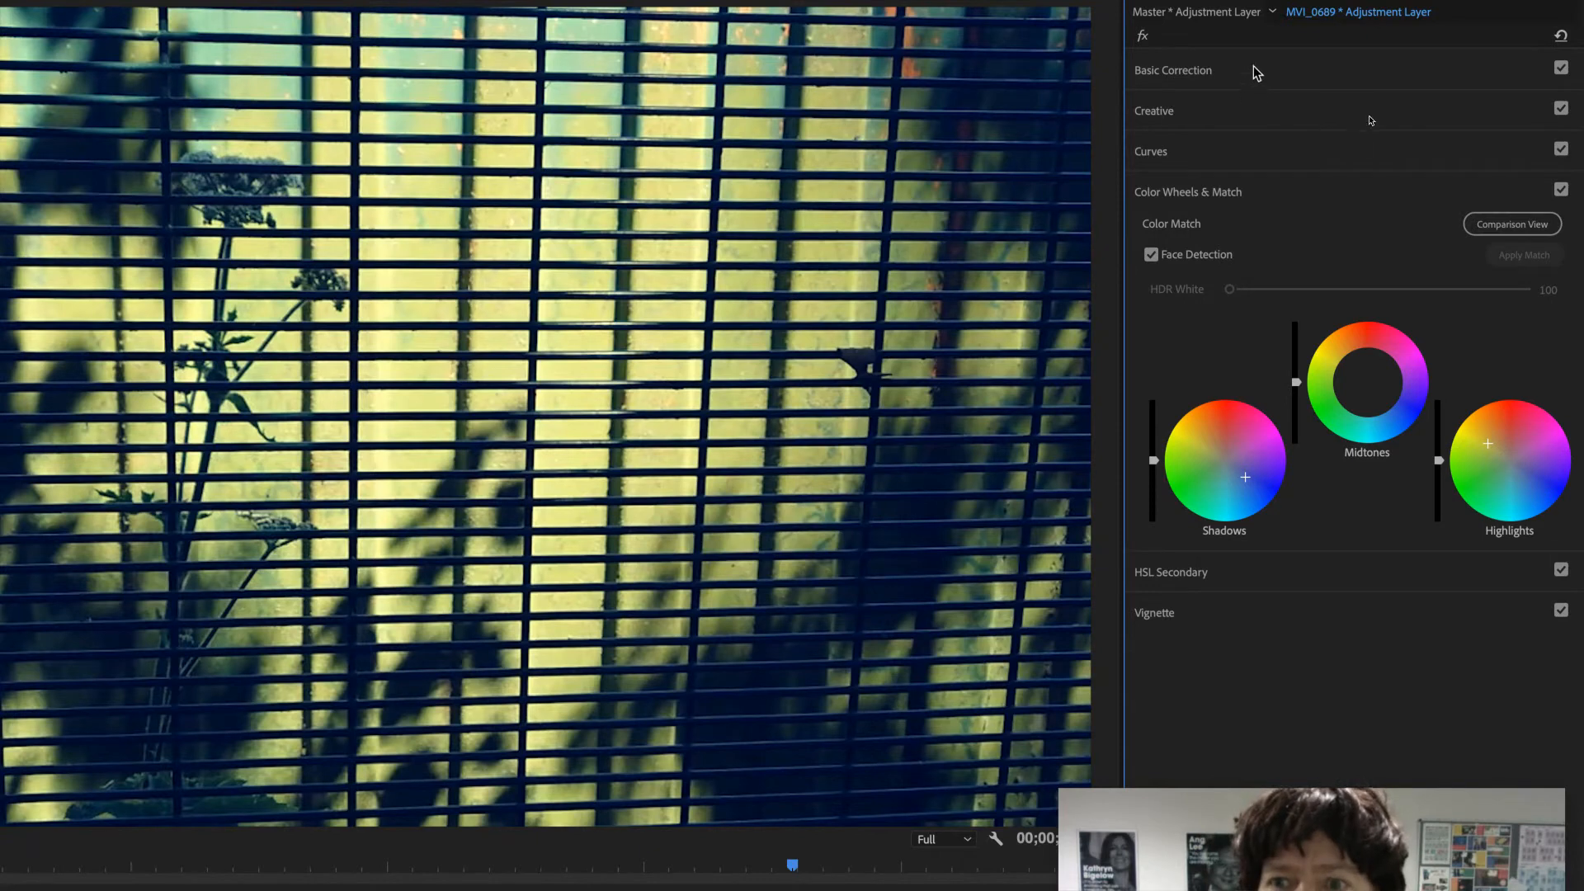
- In the third adjustment layer's Creative settings, set Vibrance to about 36, reduce Saturation slightly and add a little Faded Film
left_click(1289, 102)
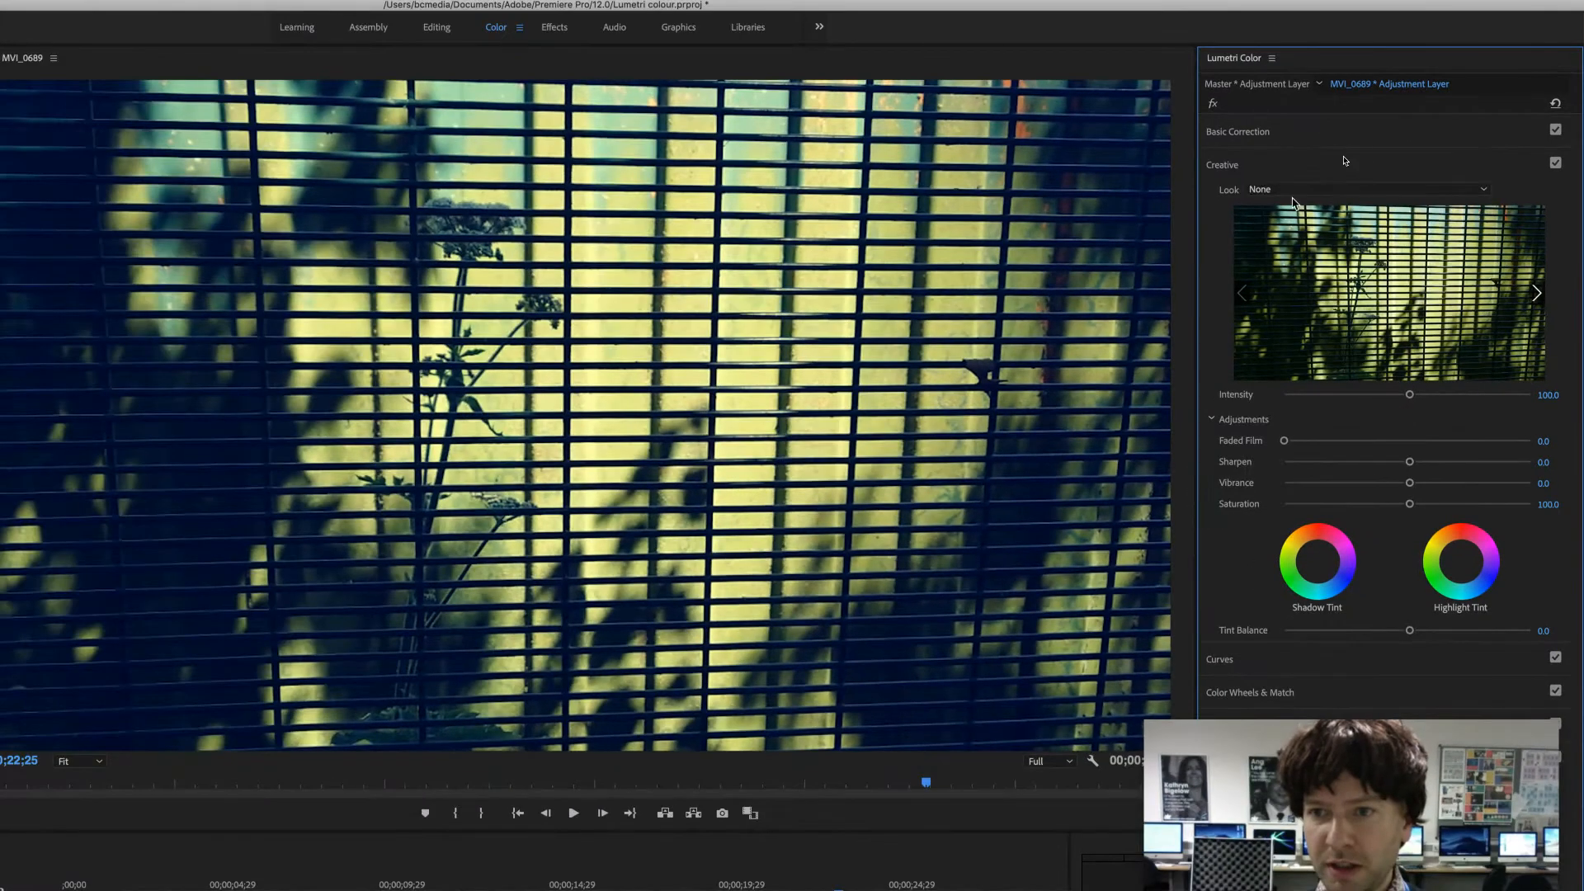
left_click_drag(1411, 488, 1424, 487)
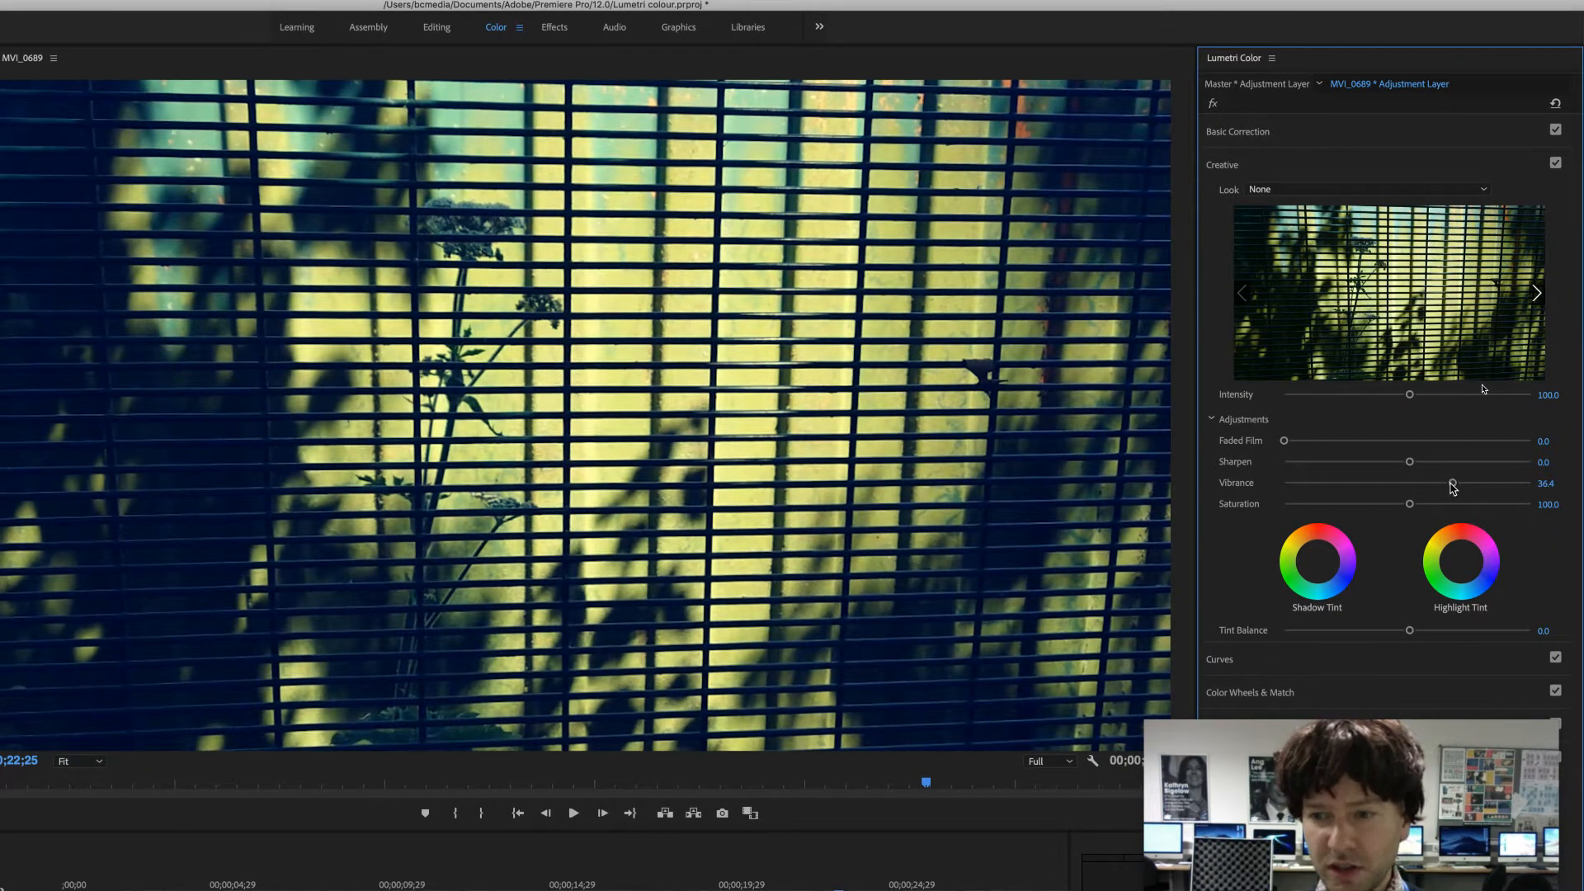
left_click_drag(1407, 507, 1383, 510)
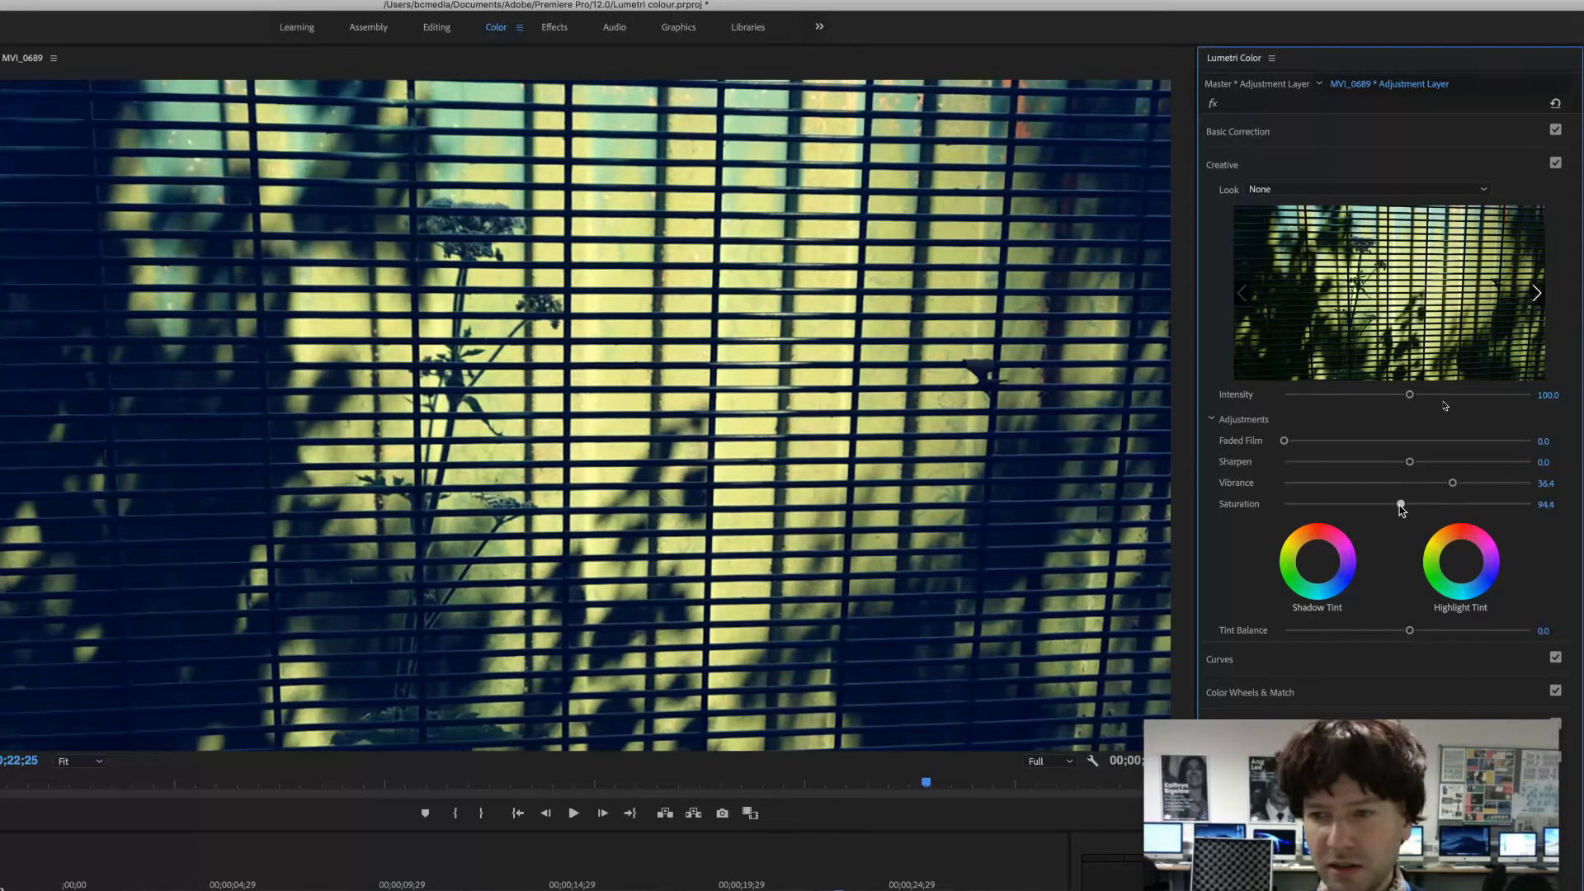
left_click_drag(1285, 442, 1323, 445)
- In the third adjustment layer's Basic Correction, set Blacks to about 21, Contrast to about 18 and Exposure to about 0.2
left_click(1338, 133)
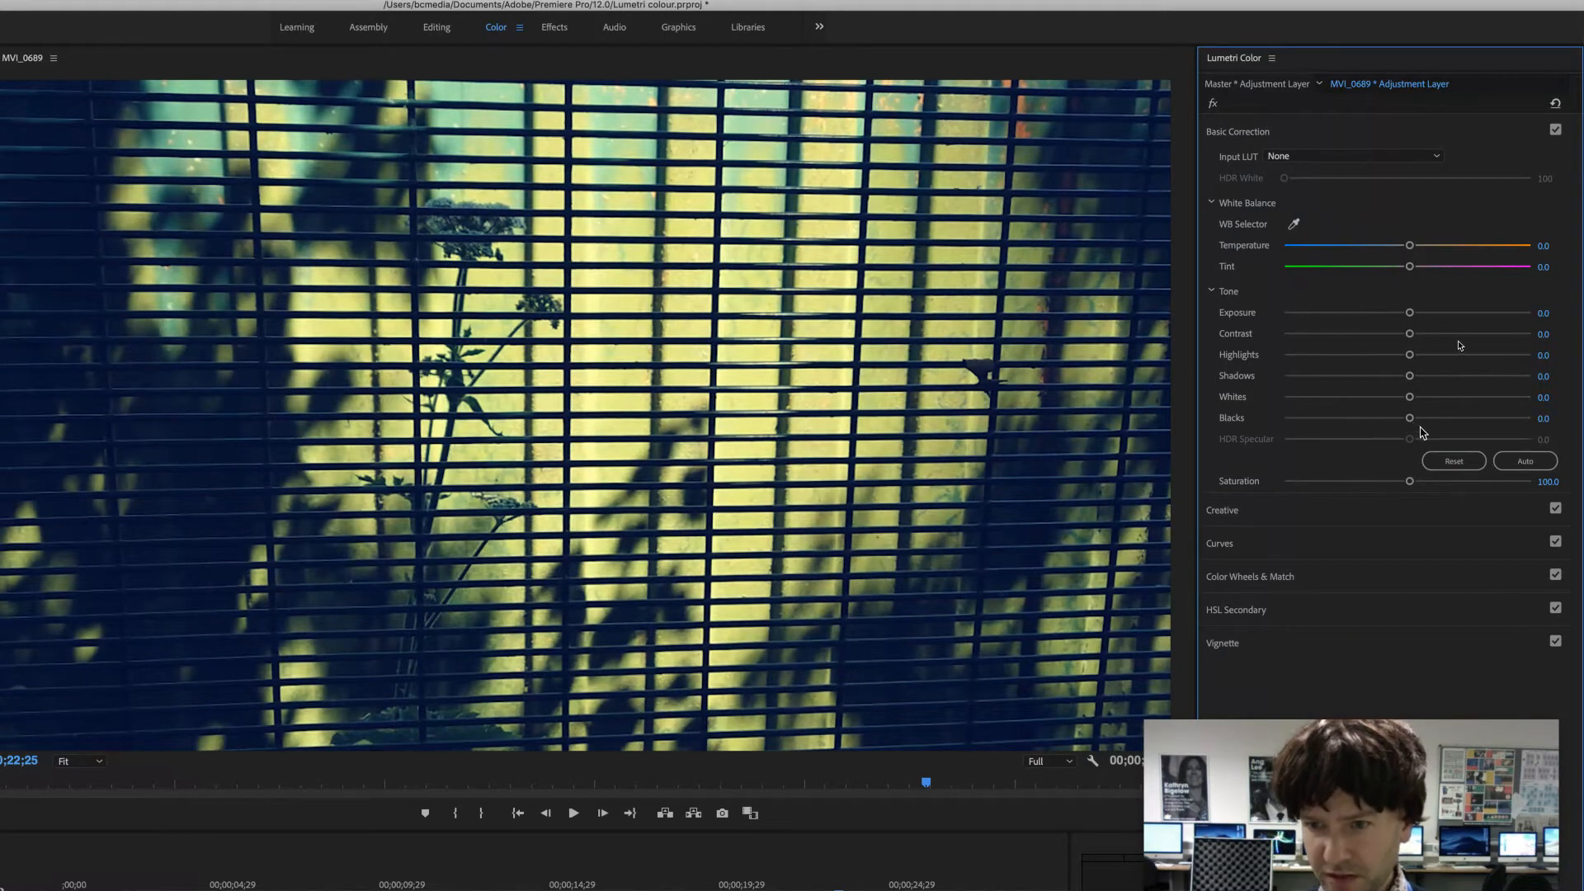
mouse_move(1410, 421)
left_mouse_down()
mouse_move(1460, 422)
mouse_move(1397, 422)
mouse_move(1465, 423)
mouse_move(1418, 424)
mouse_move(1435, 422)
left_mouse_up()
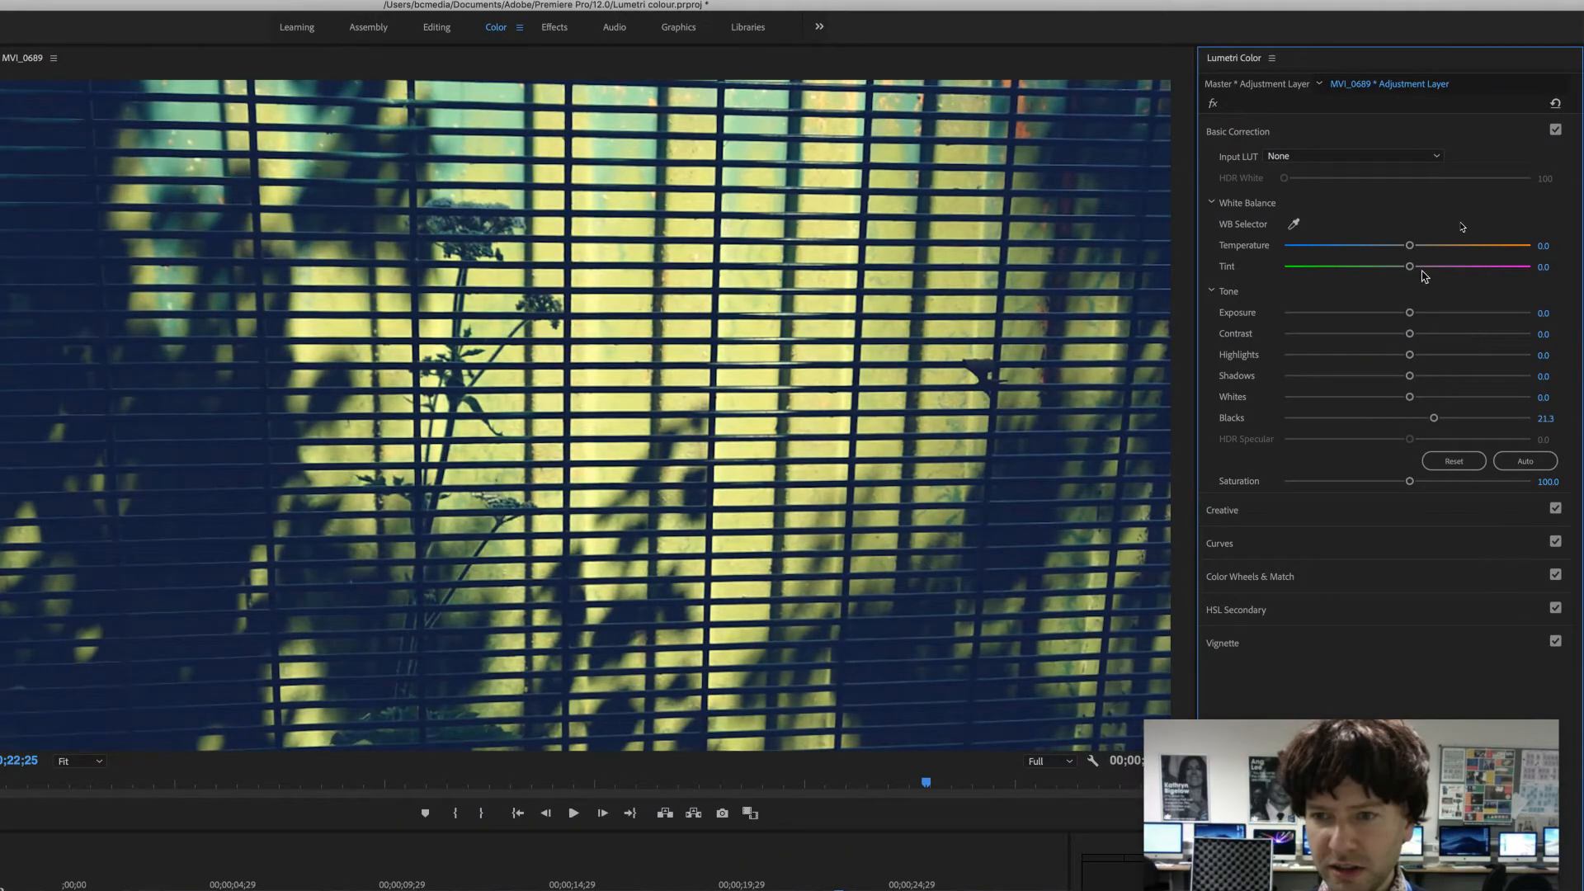
mouse_move(1409, 335)
left_mouse_down()
mouse_move(1386, 318)
mouse_move(1414, 316)
left_mouse_up()
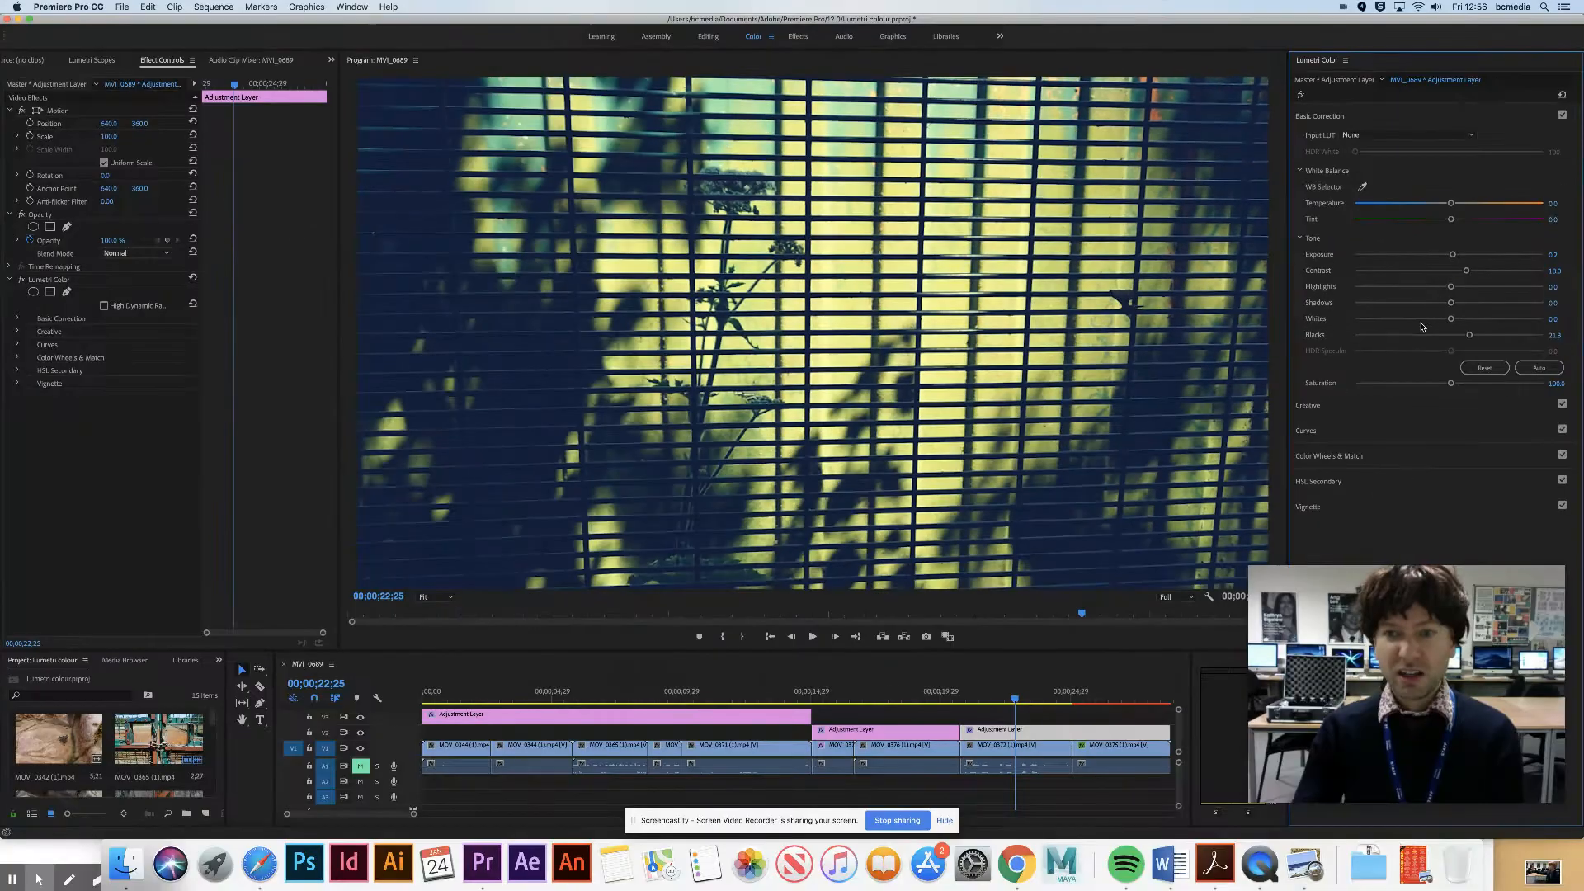
- Play back the section under the third adjustment layer, from the MOV_0372 clip into the lamp post shot
left_click(974, 698)
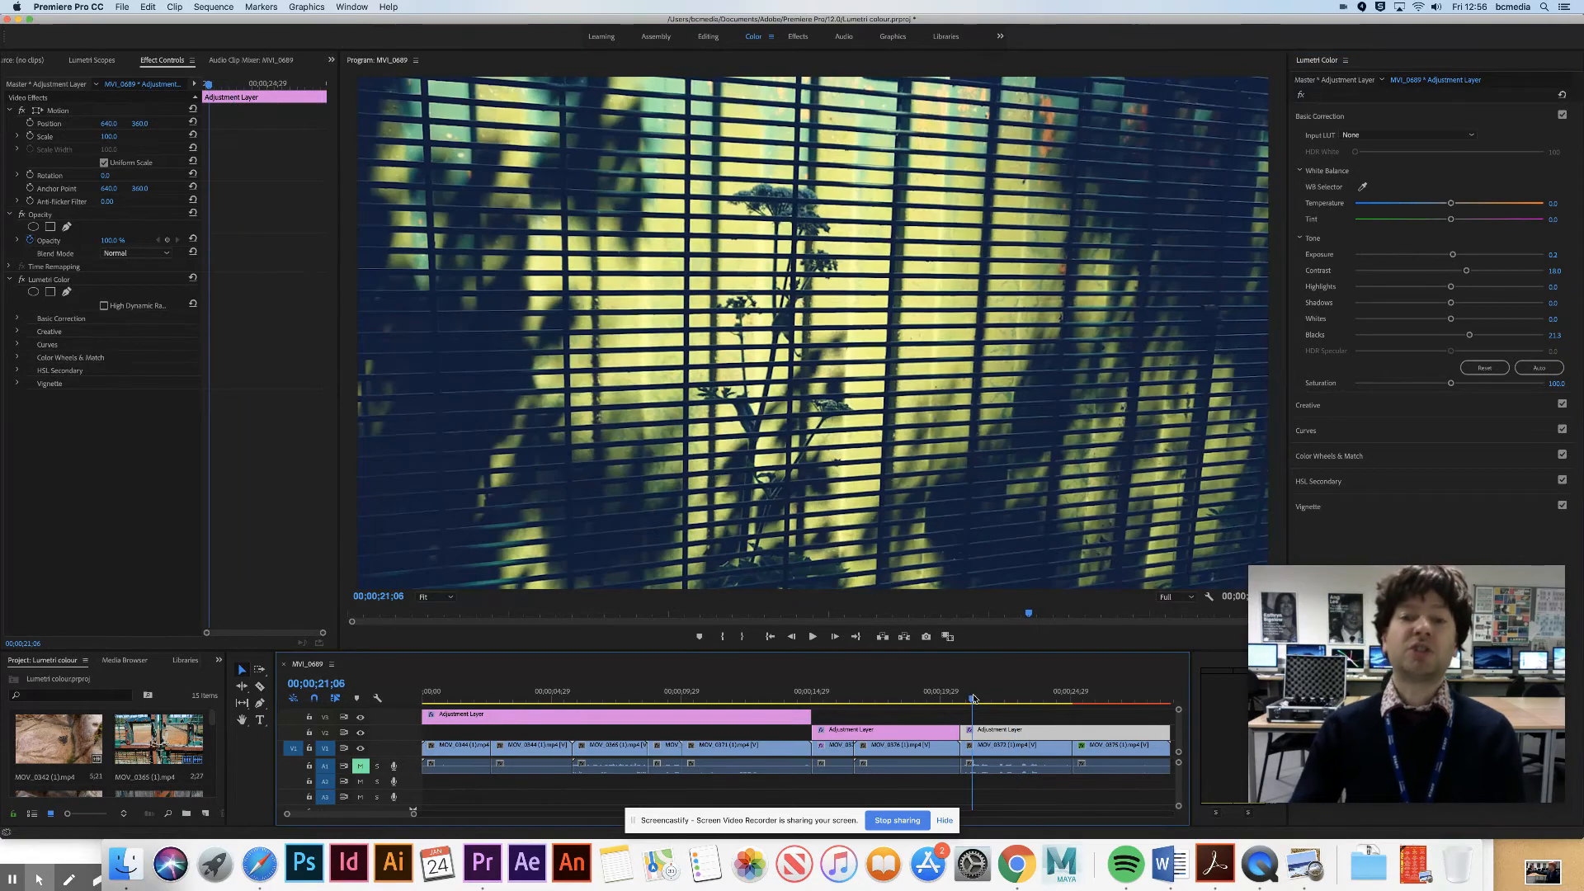
key("space")
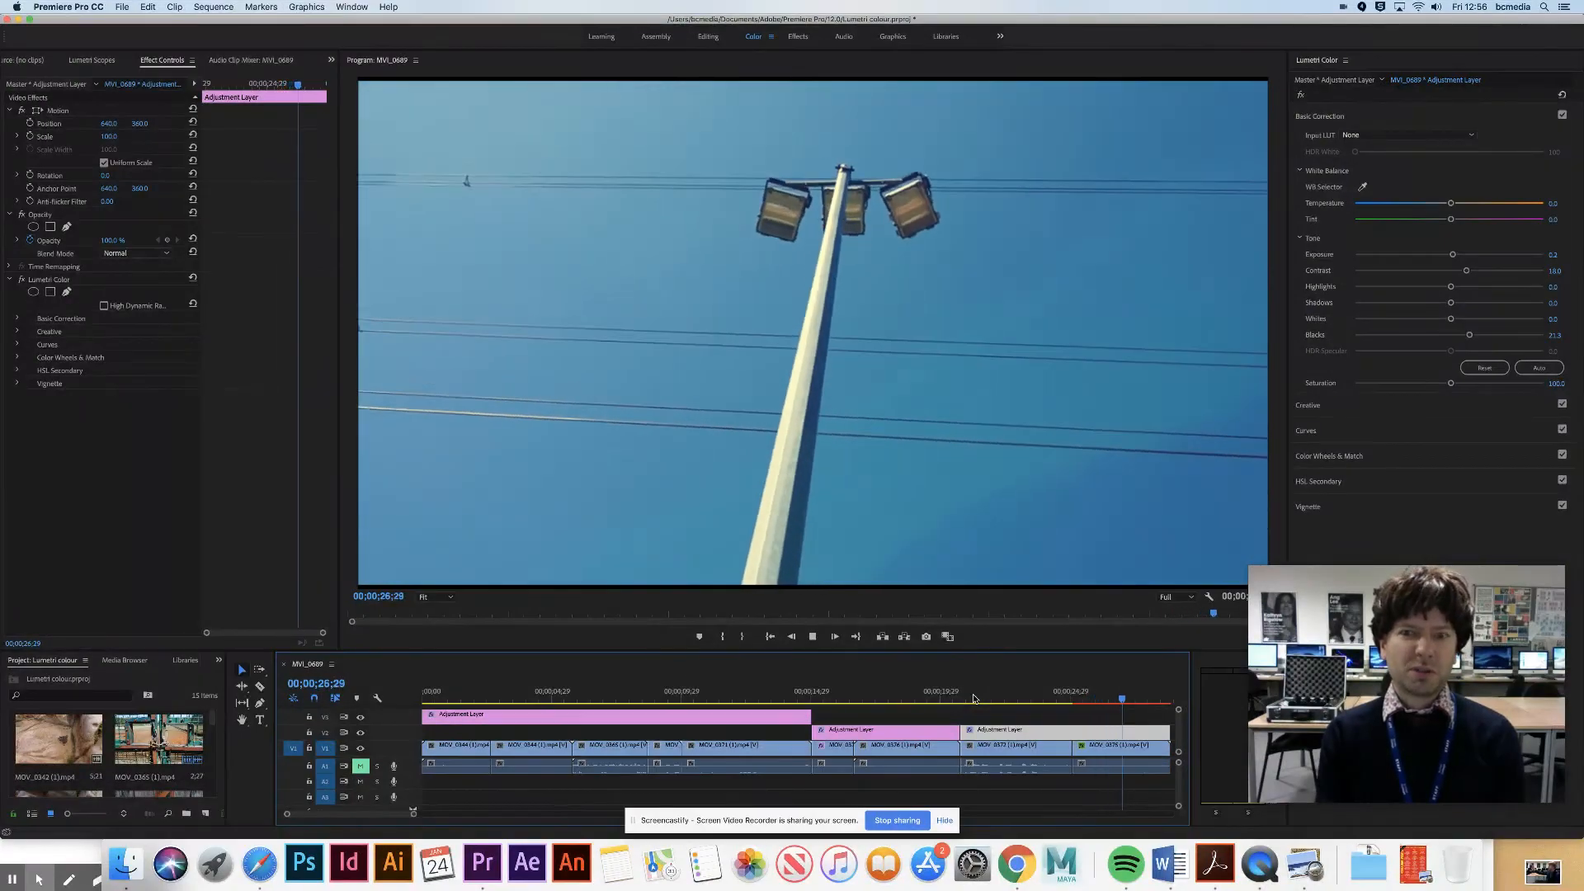
key("Home")
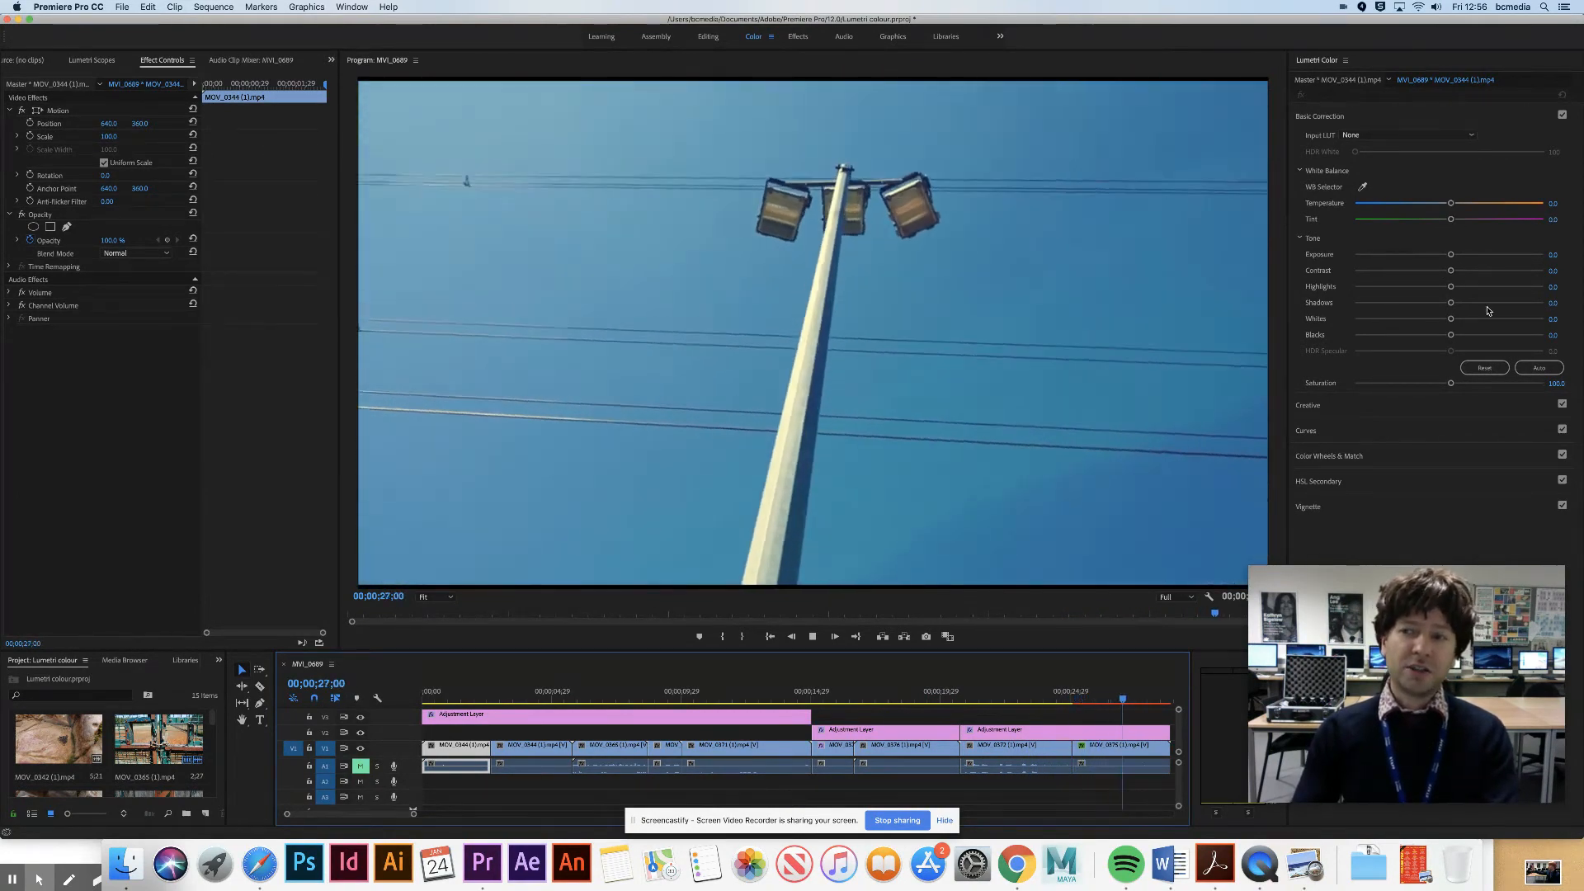
key("space")
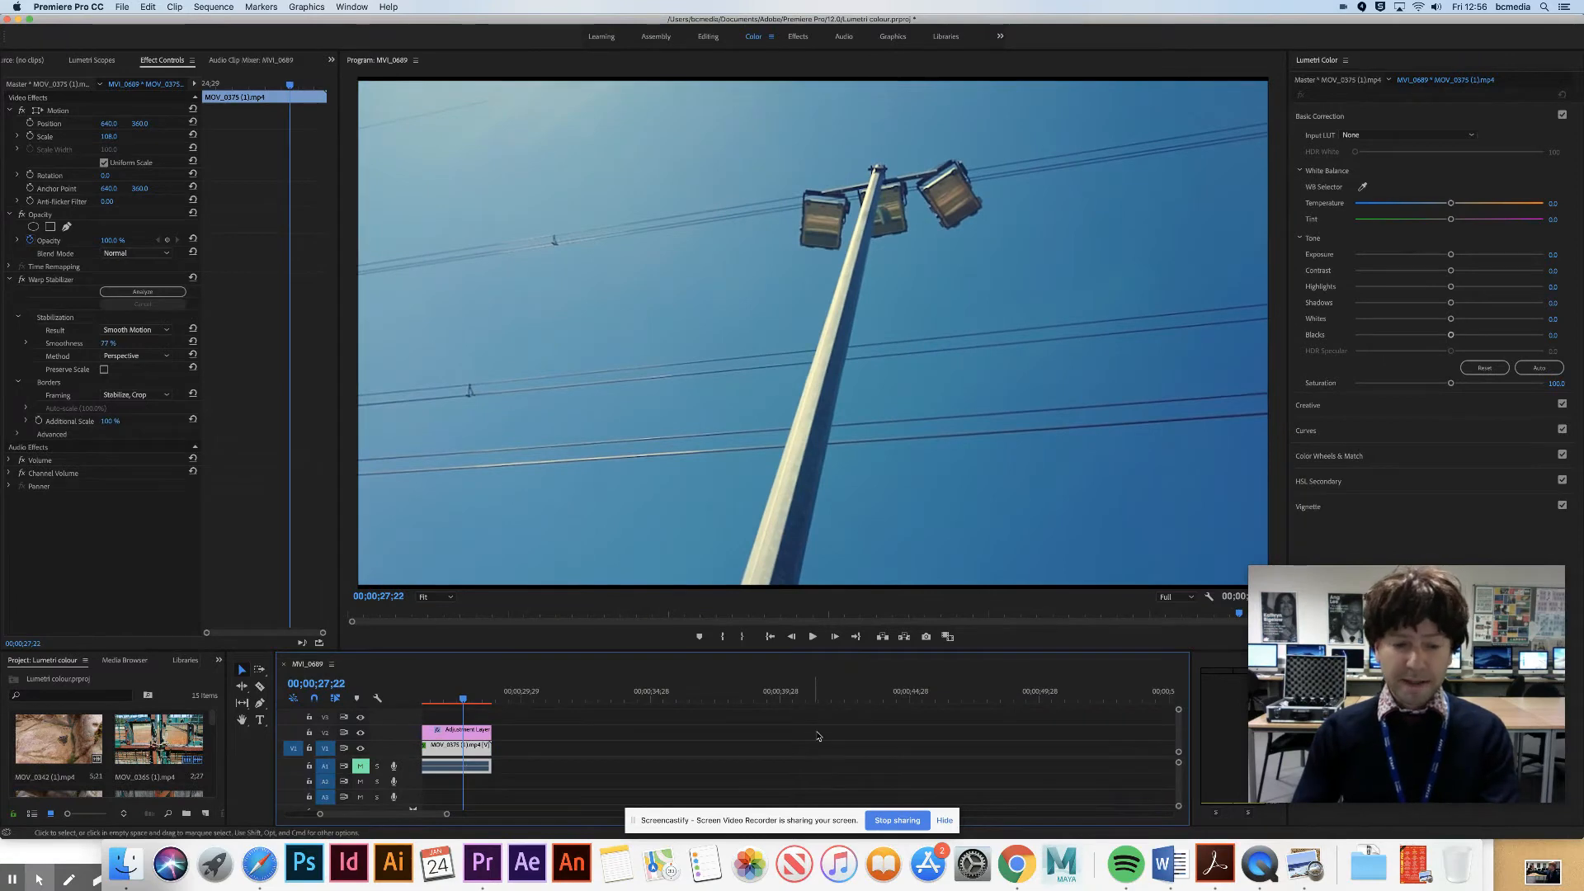
left_click_drag(385, 815, 347, 814)
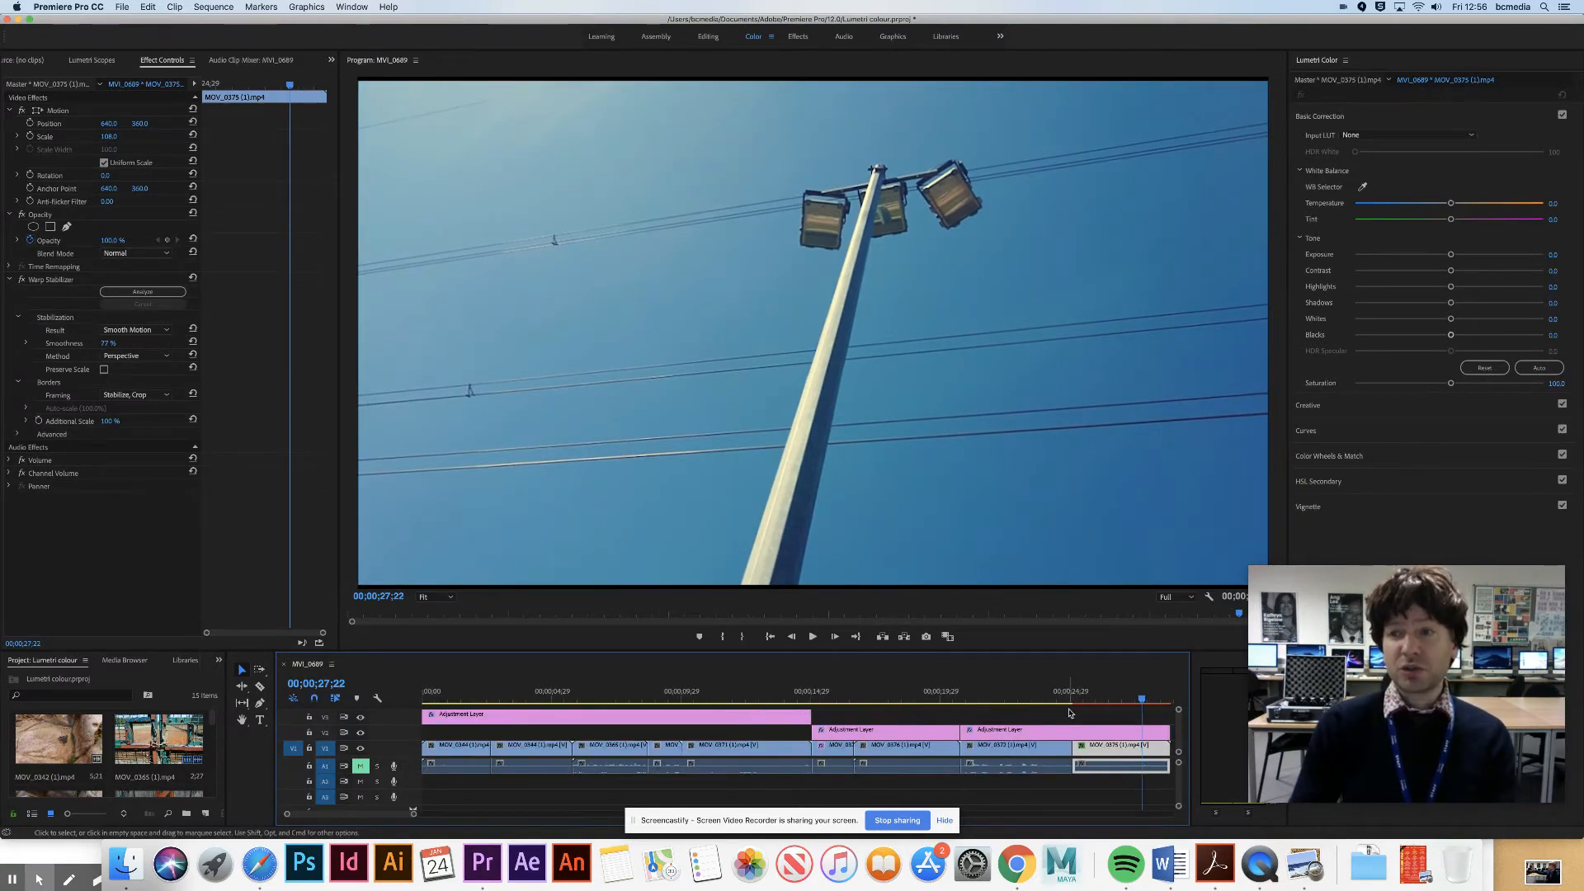
- Move the second adjustment layer up to track V3 and extend it over the third adjustment layer, nearly to the sequence's end
left_click(1103, 731)
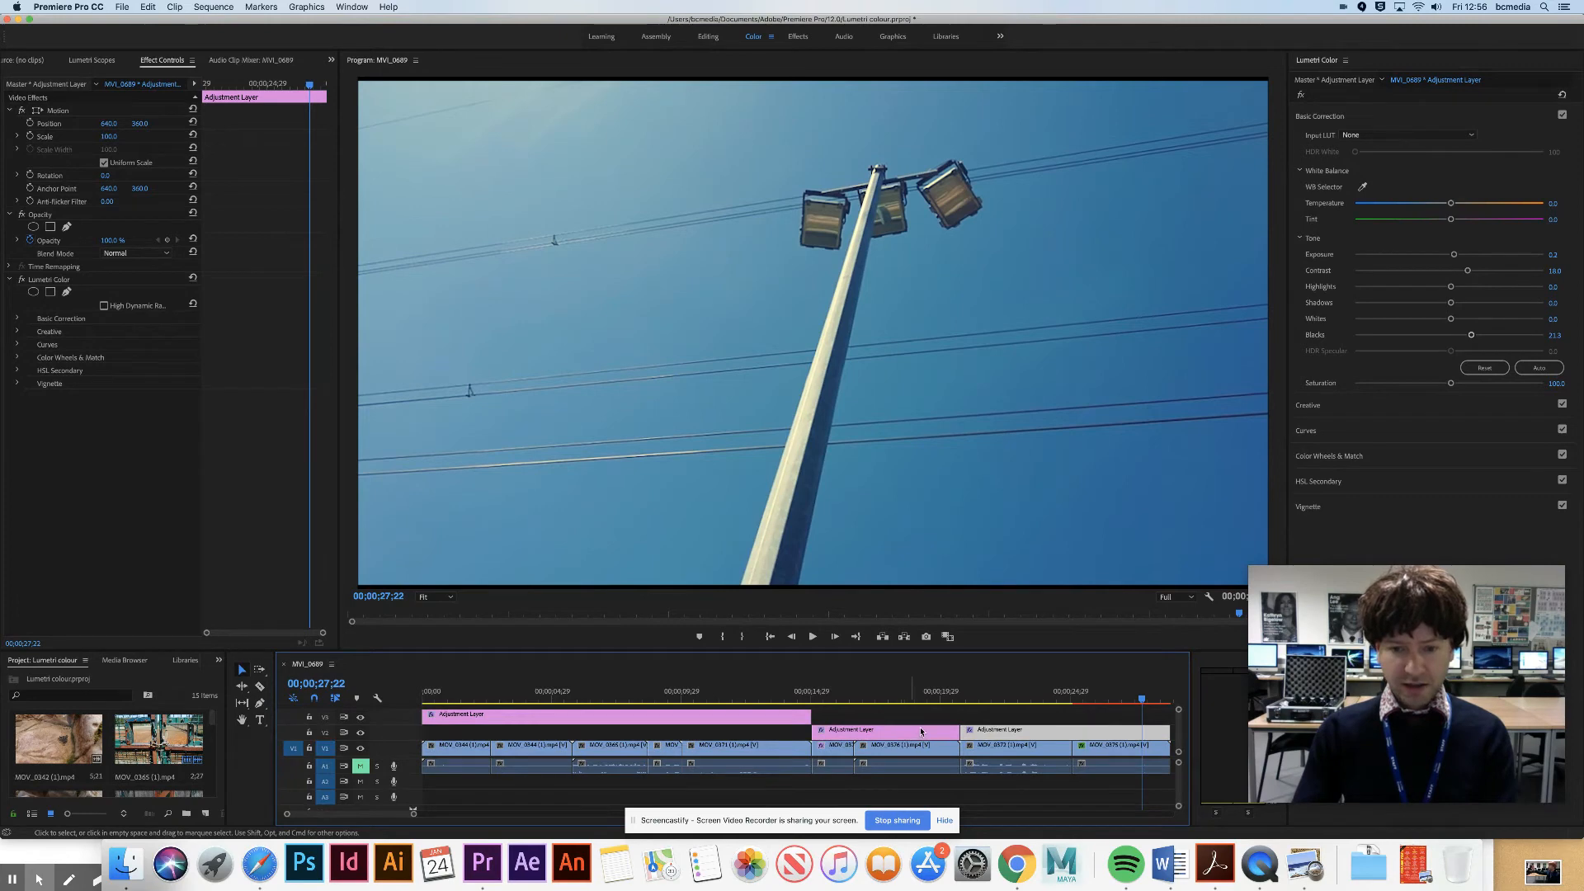
left_click(865, 682)
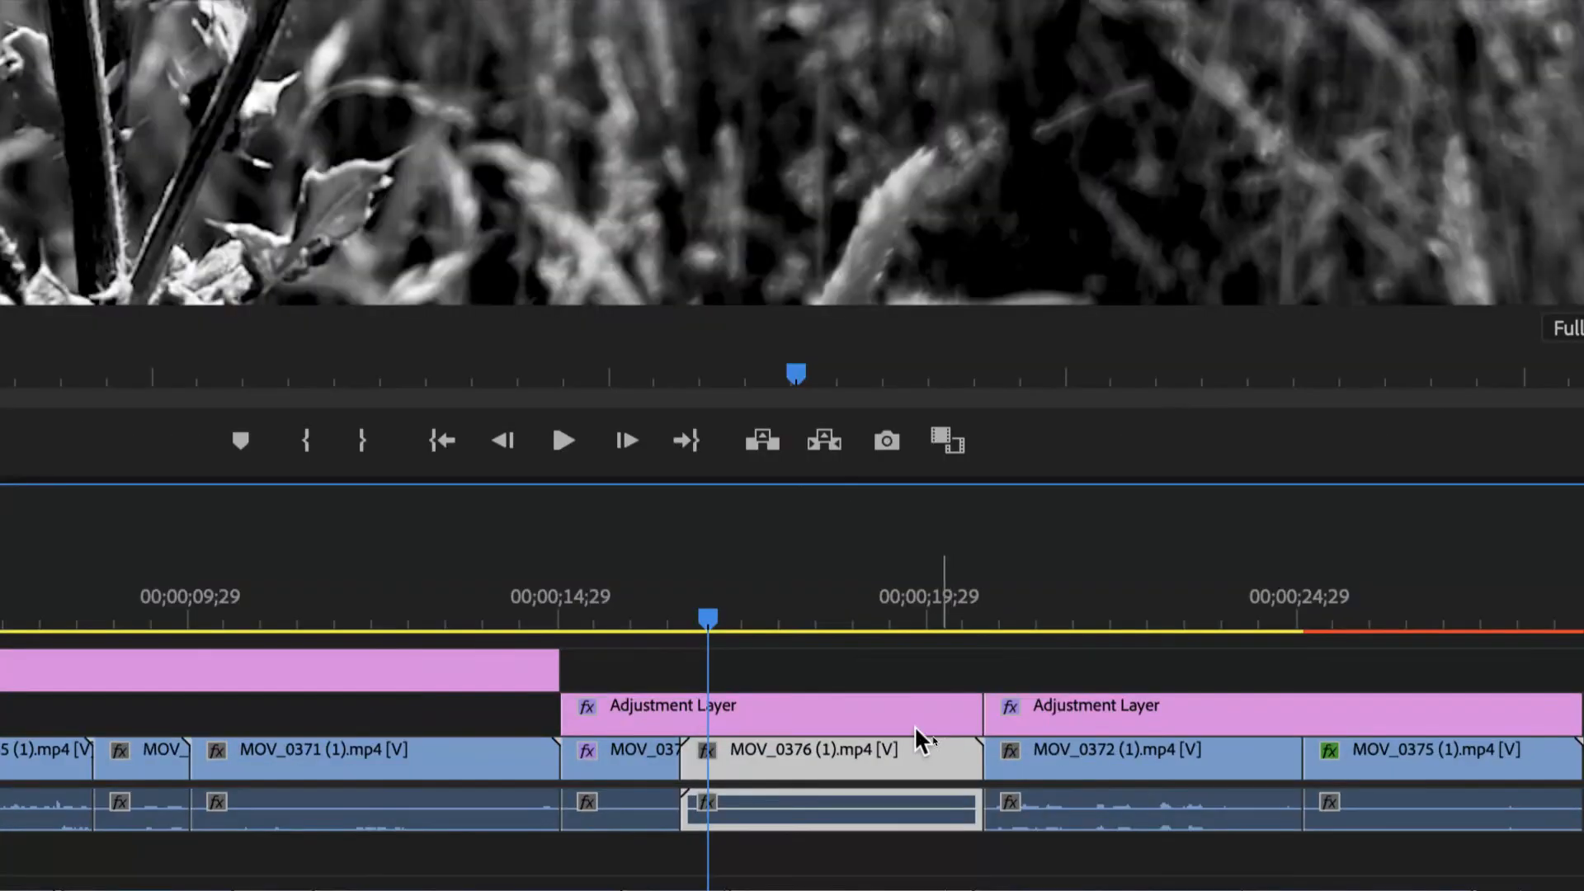
left_click_drag(863, 720, 786, 670)
left_click_drag(985, 661, 1557, 658)
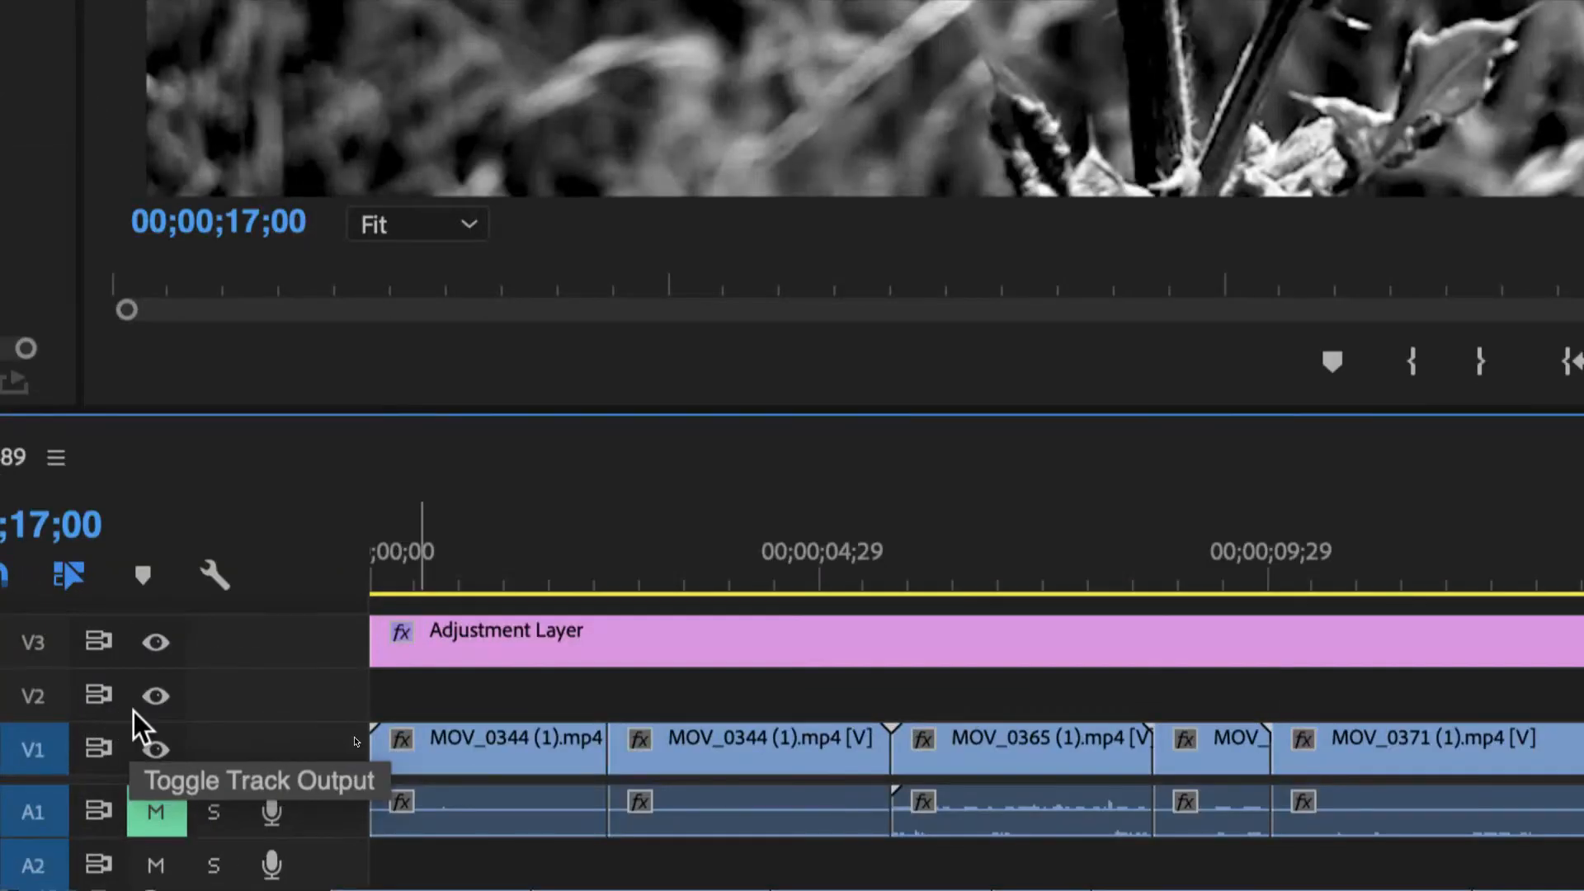
- Hide track V2 and play back the overlap of the second and third adjustment layers from the start of MOV_0372
left_click(137, 709)
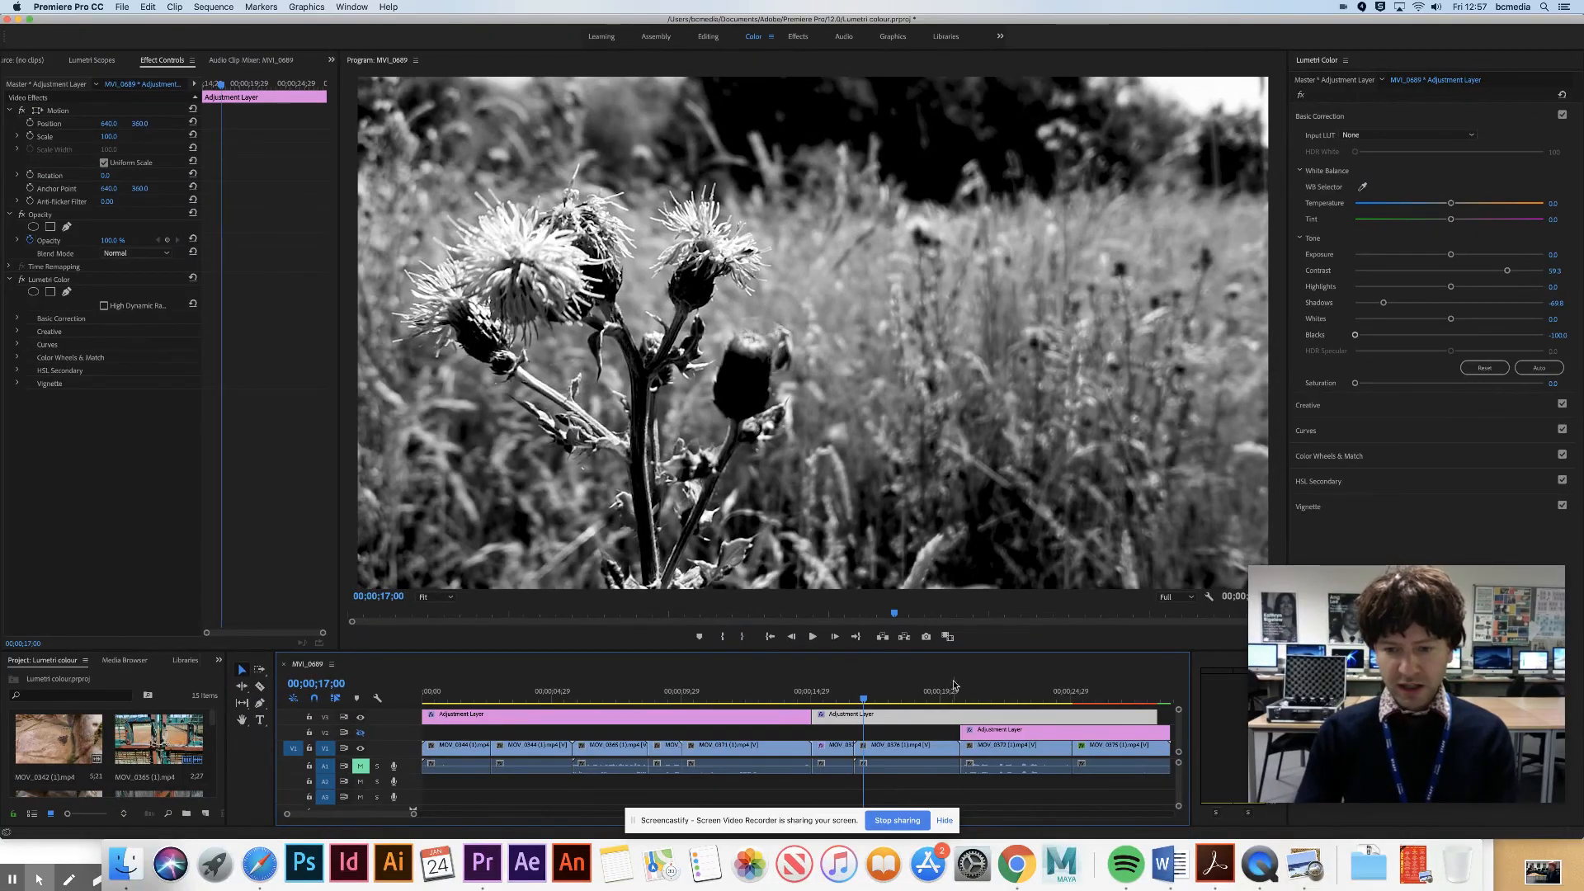
left_click(963, 696)
key("space")
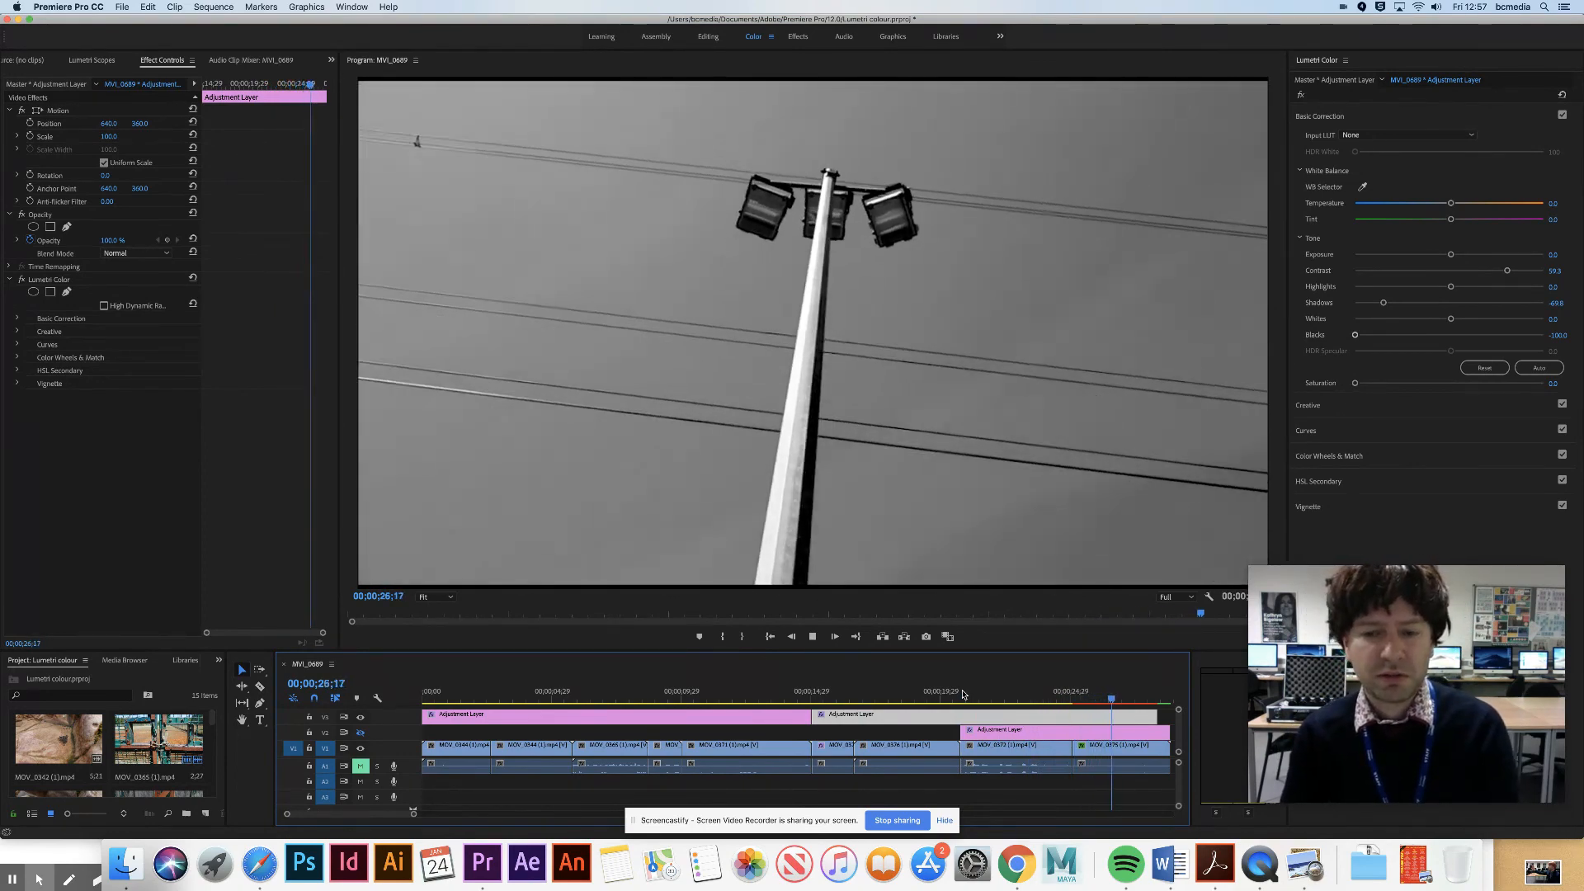
left_click(684, 698)
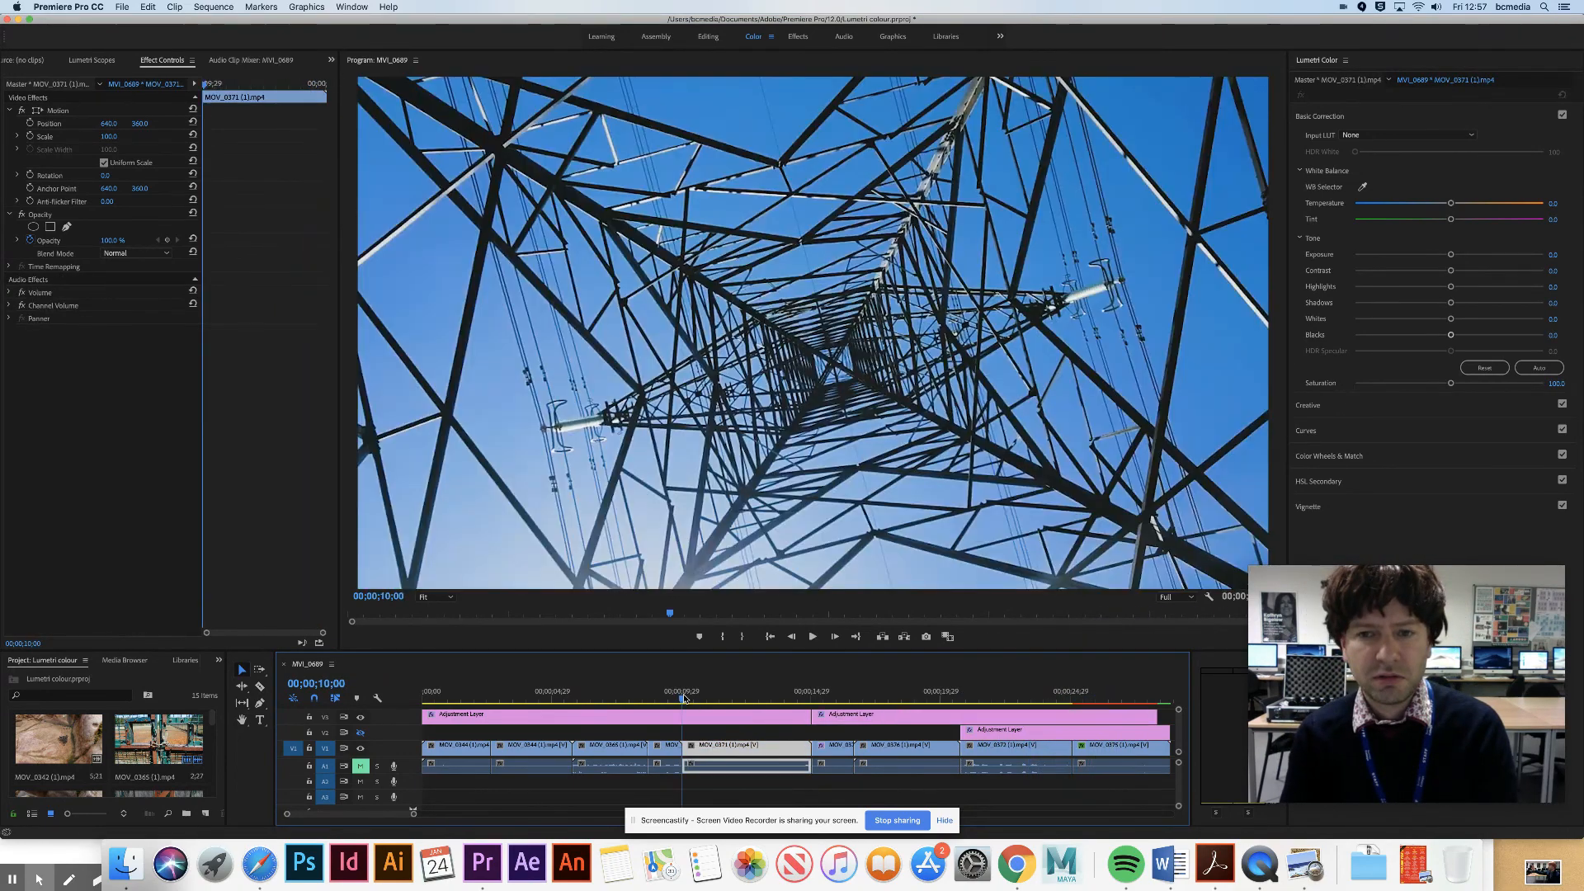